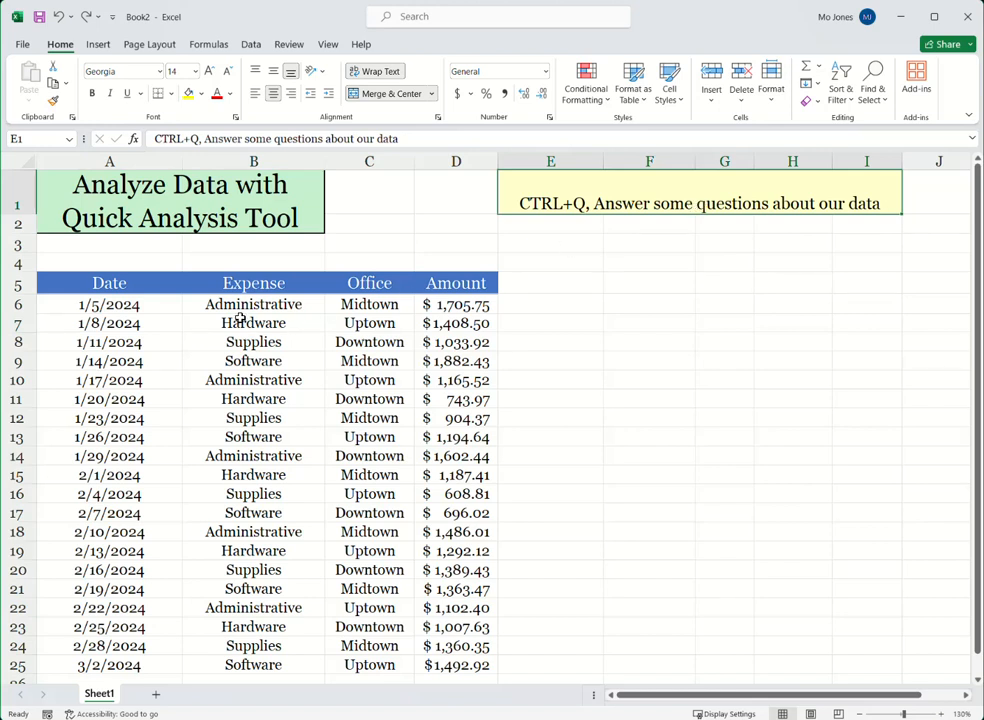
Step: Look over the expense table's Date, Expense, Office and Amount entries and the note in cell E1
{"action": "left_click", "coordinate": [123, 307]}
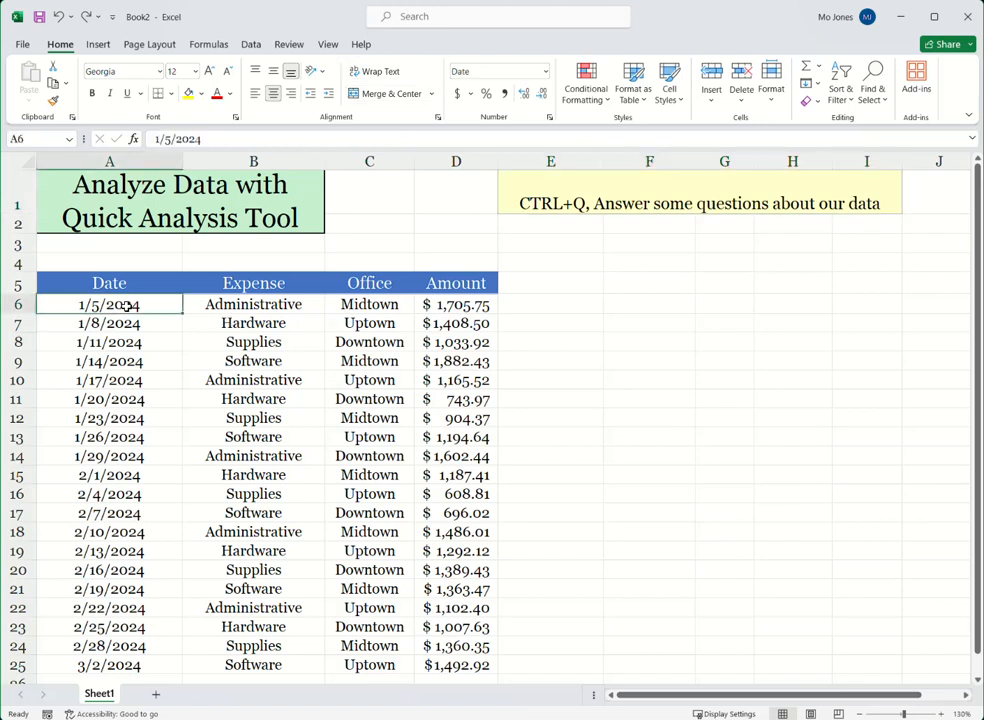
{"action": "left_click", "coordinate": [276, 307]}
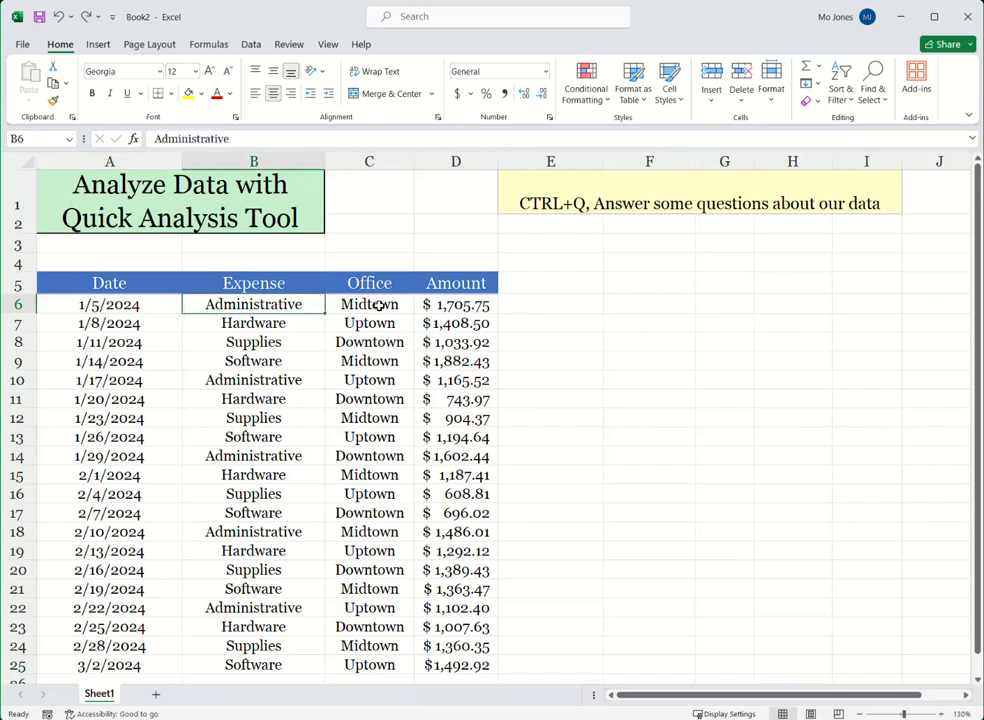
{"action": "left_click", "coordinate": [379, 306]}
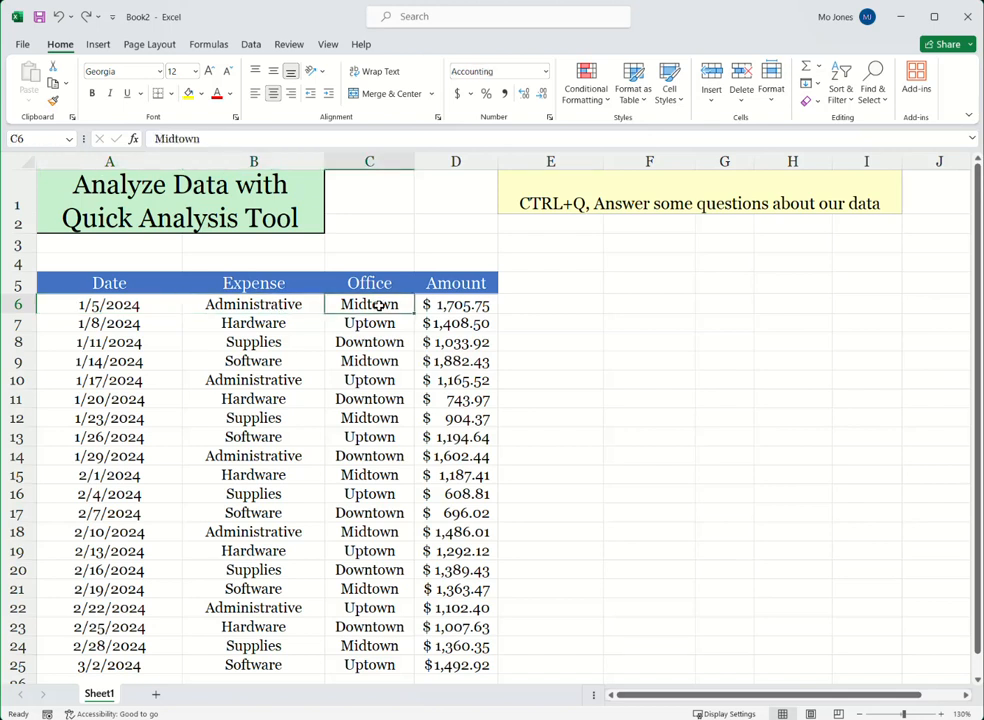
{"action": "left_click", "coordinate": [473, 306]}
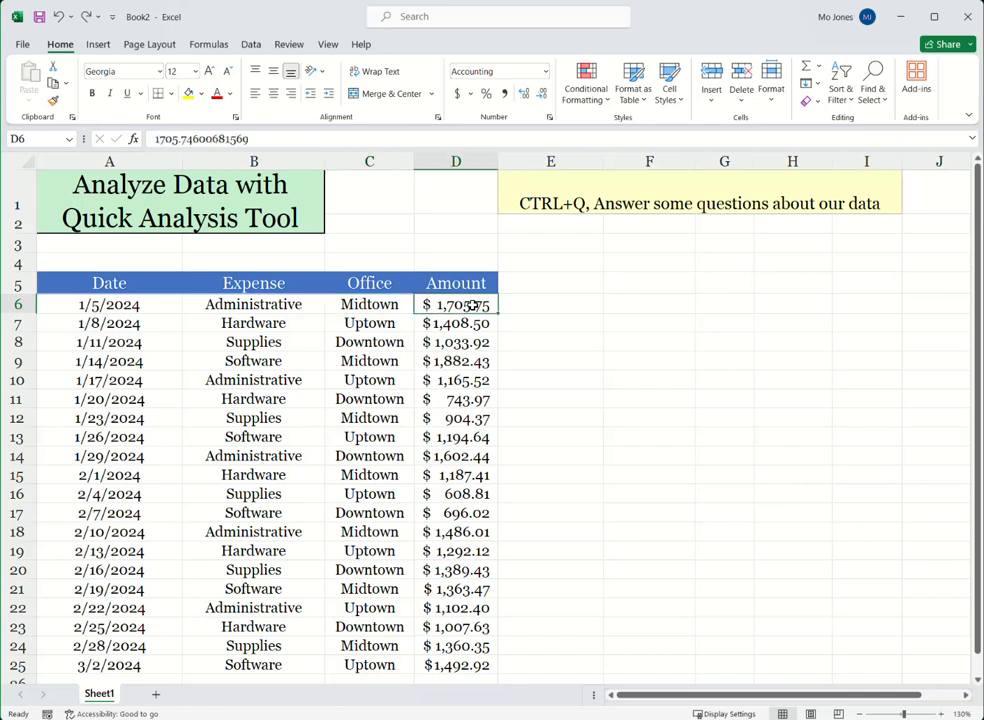
{"action": "left_click", "coordinate": [132, 307]}
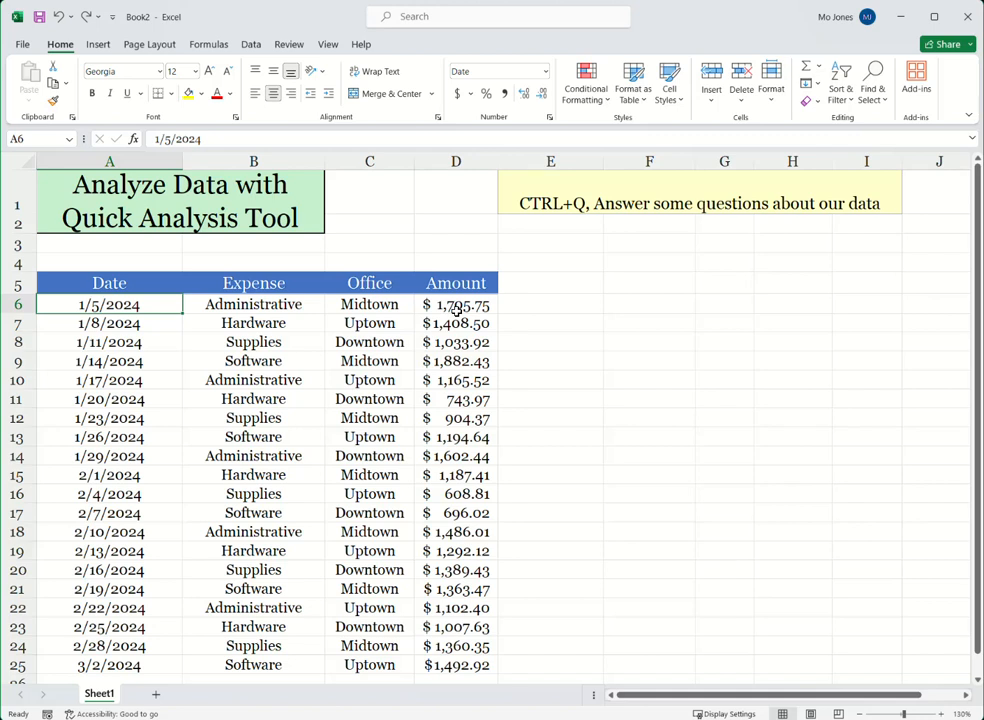
{"action": "left_click", "coordinate": [288, 324]}
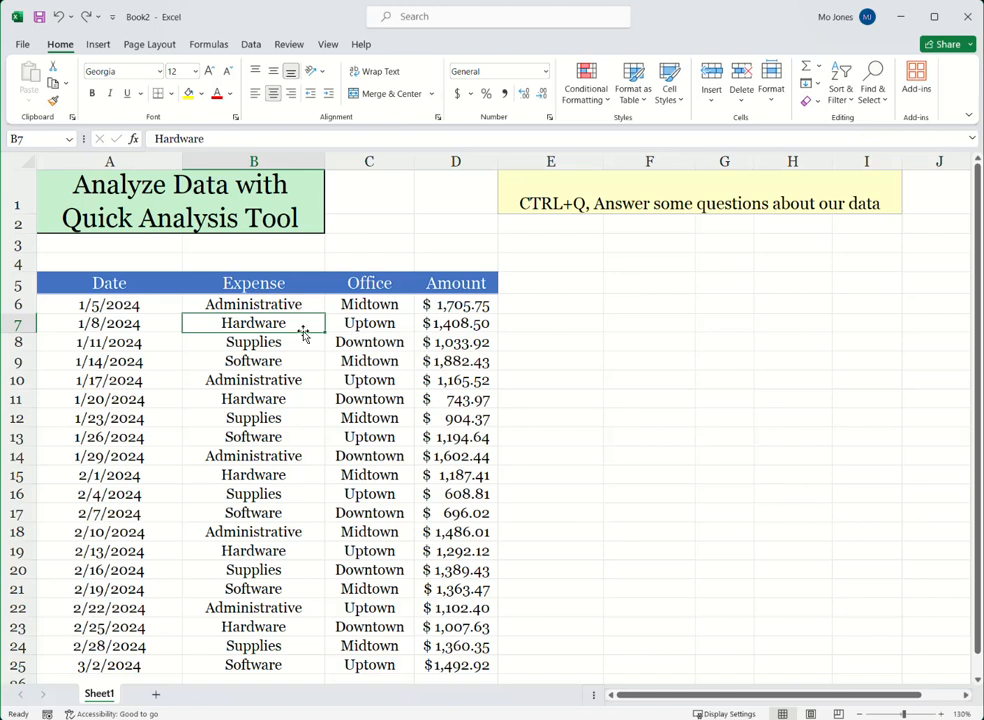
{"action": "left_click", "coordinate": [573, 201]}
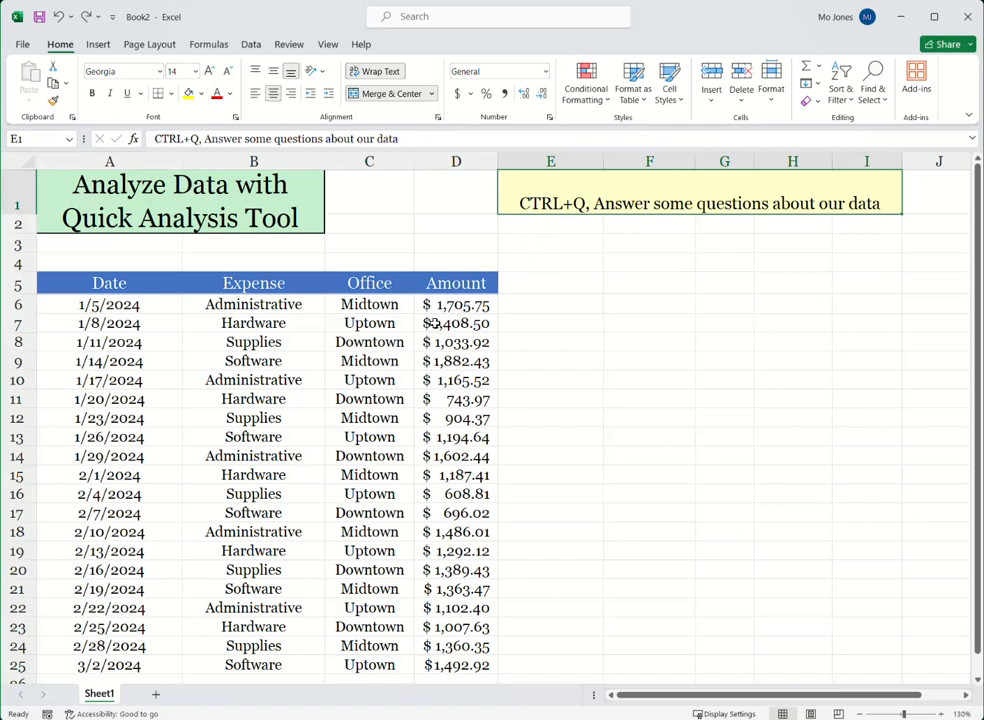
Step: Select the whole expense table, bring up the Quick Analysis options for it, and dismiss them
{"action": "left_click", "coordinate": [276, 324]}
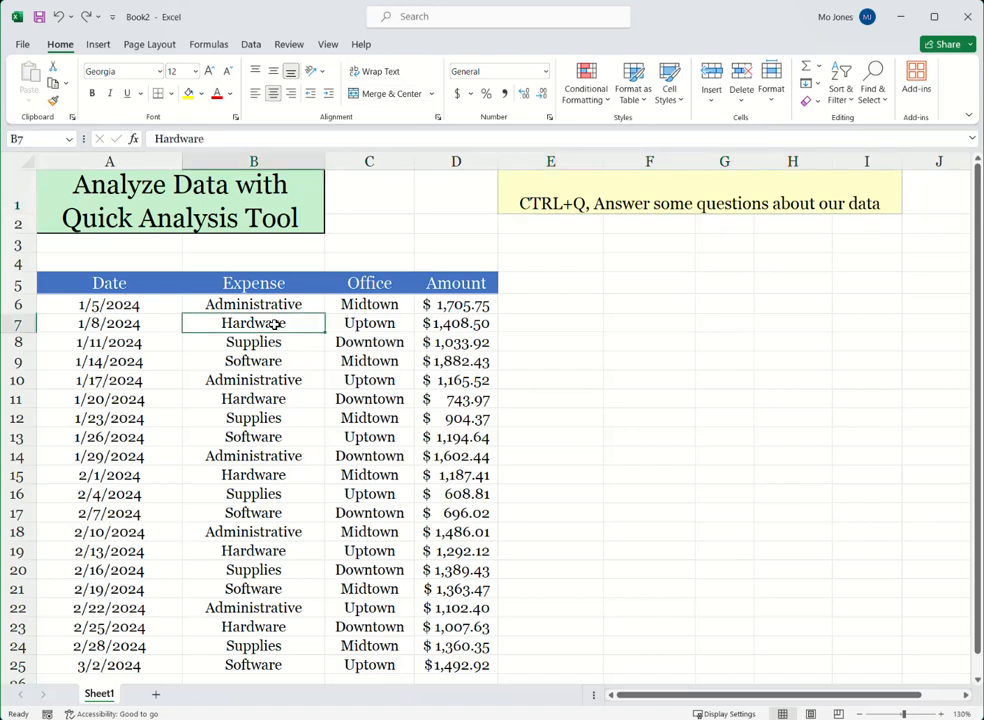
{"action": "key", "text": "ctrl+a"}
{"action": "key", "text": "ctrl+q"}
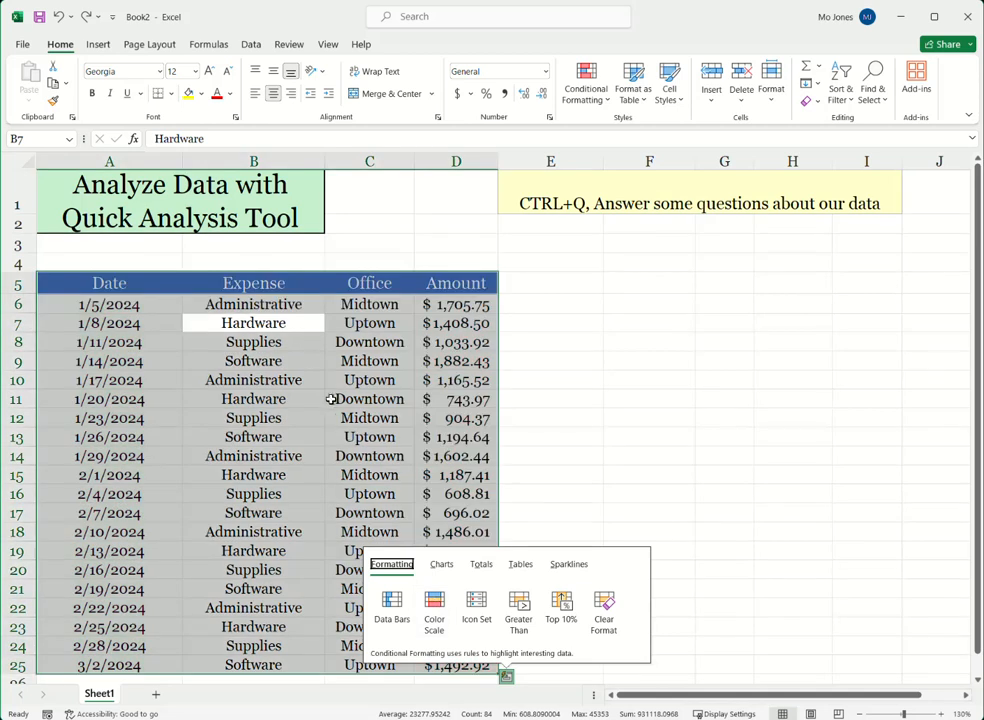
{"action": "left_click", "coordinate": [311, 341]}
Step: Preview the Quick Analysis recommended charts and table options for the whole expense table, without applying any
{"action": "right_click", "coordinate": [366, 348]}
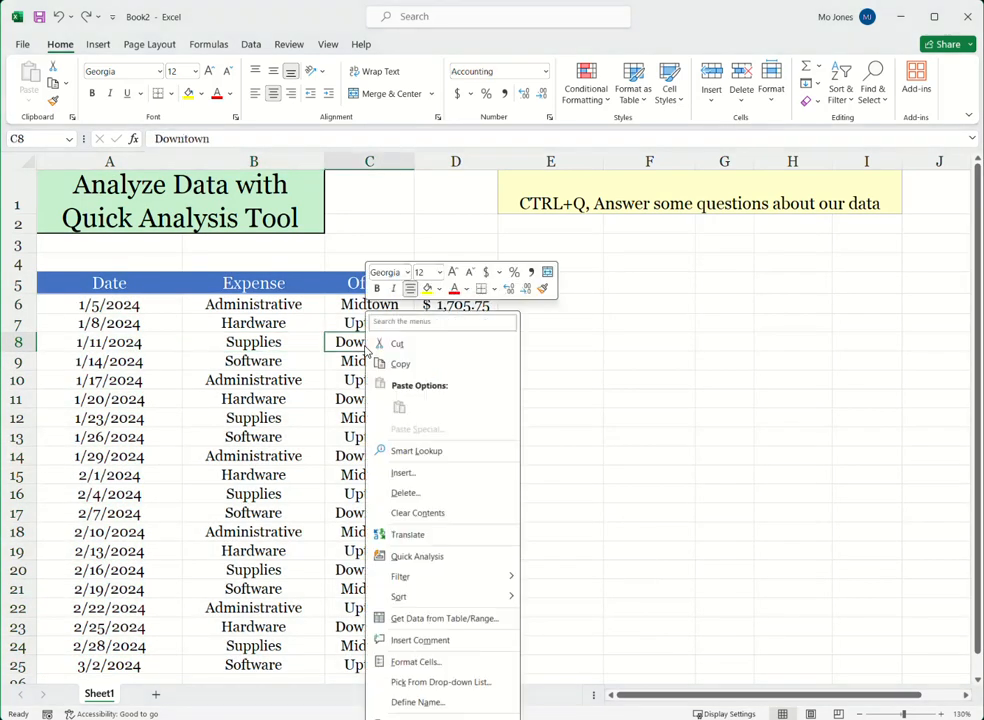
{"action": "left_click", "coordinate": [423, 564]}
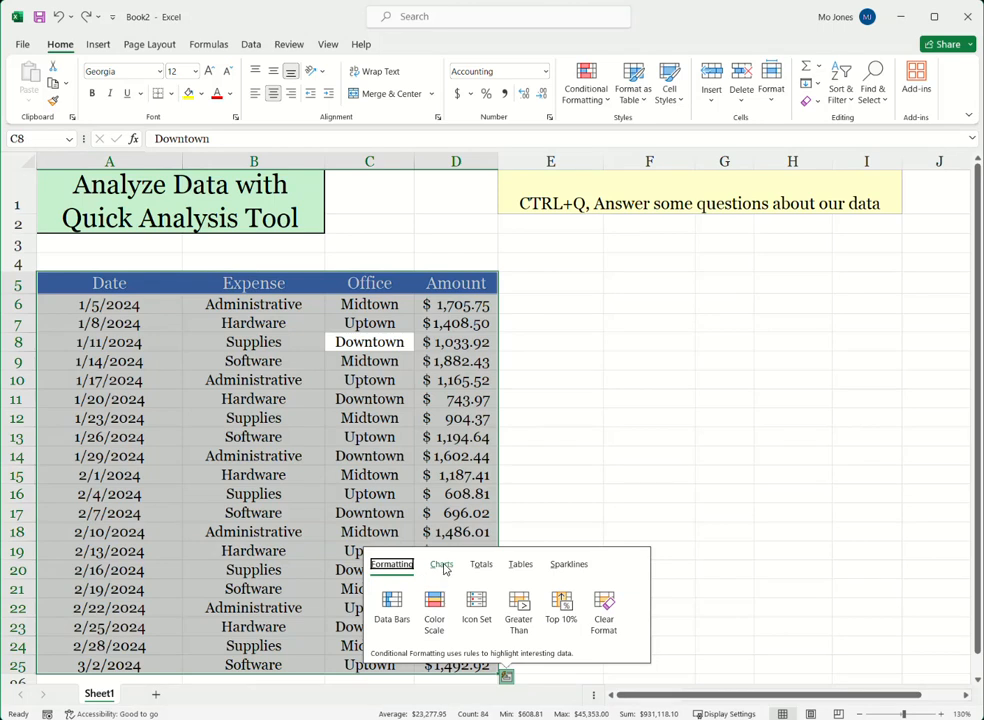
{"action": "left_click", "coordinate": [443, 566]}
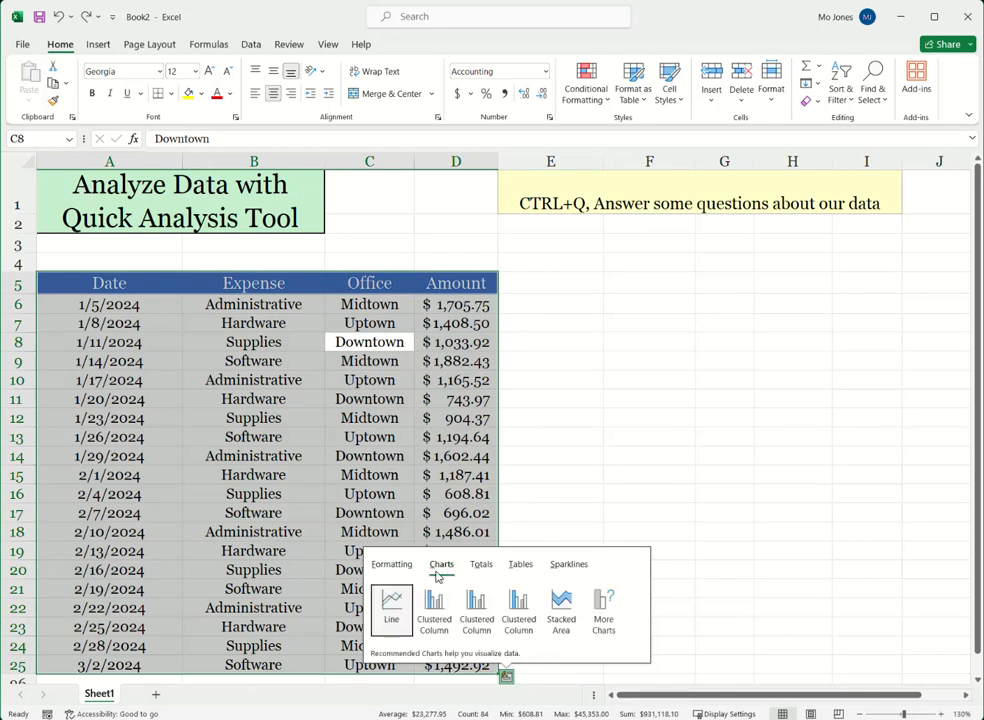
{"action": "mouse_move", "coordinate": [392, 616]}
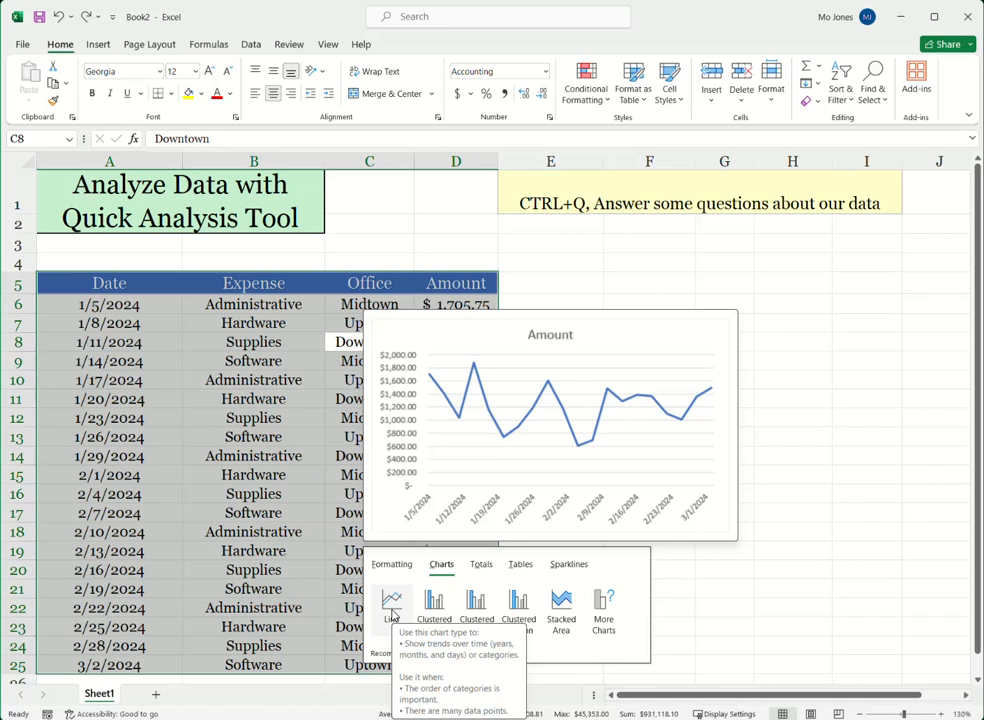
{"action": "mouse_move", "coordinate": [433, 608]}
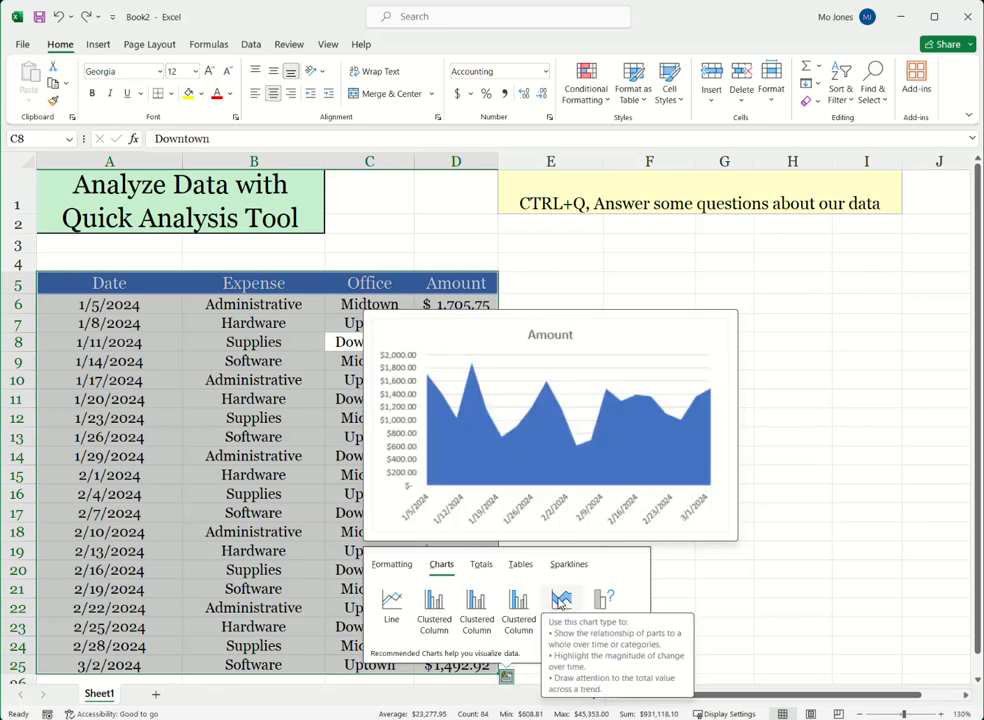
{"action": "left_click", "coordinate": [520, 566]}
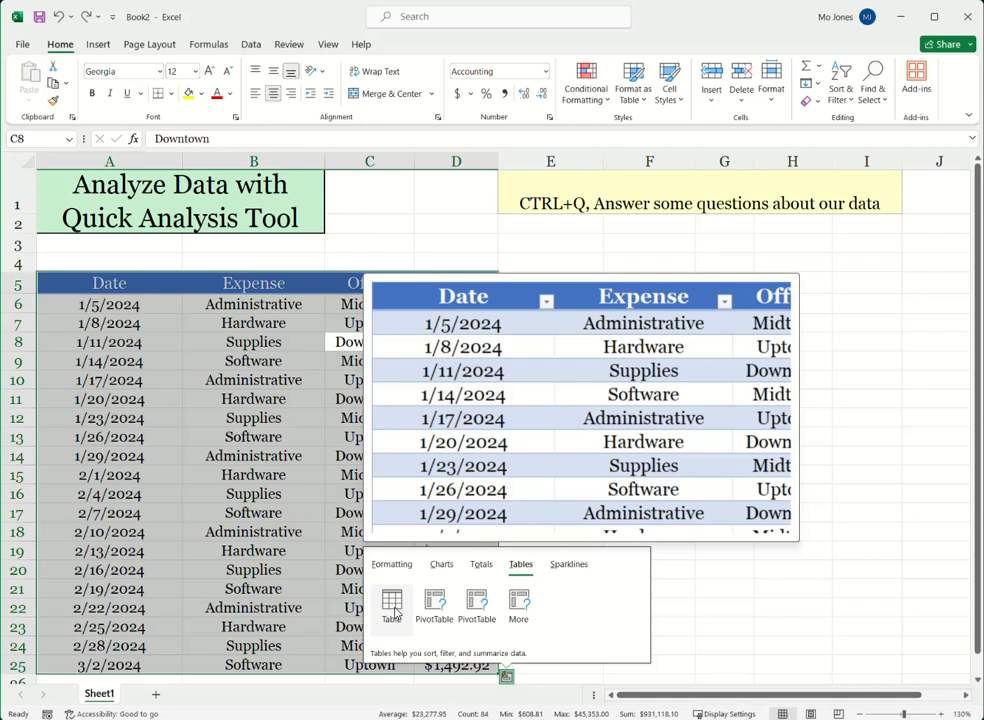
{"action": "left_click", "coordinate": [248, 382]}
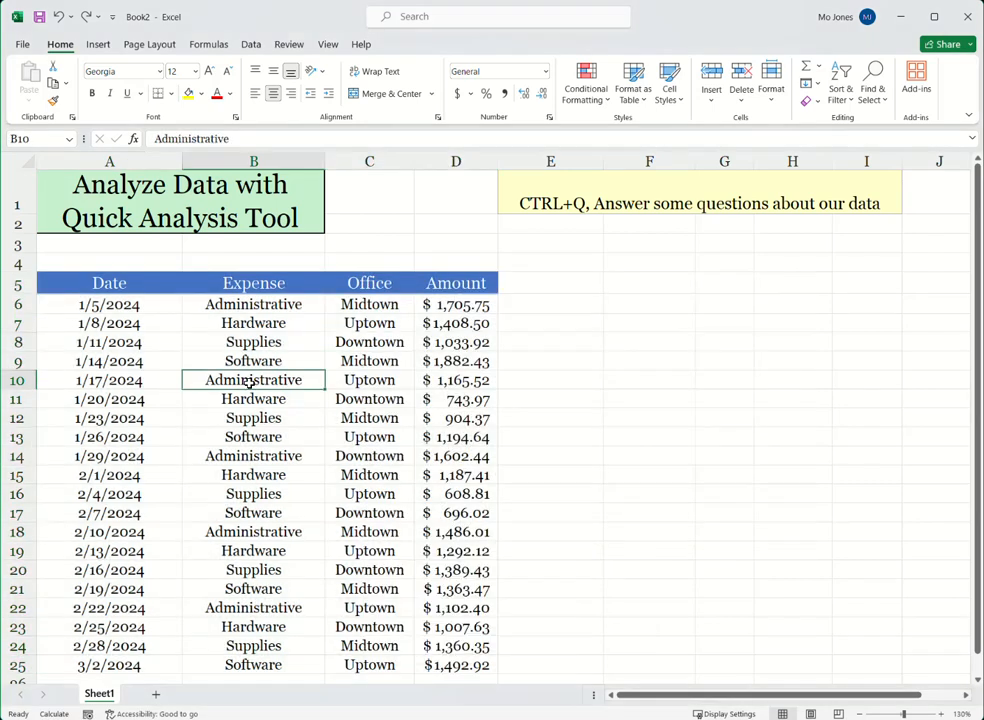
Step: Try Quick Analysis data bars on the Amount values in D6:D25 and undo the formatting
{"action": "left_click", "coordinate": [467, 306]}
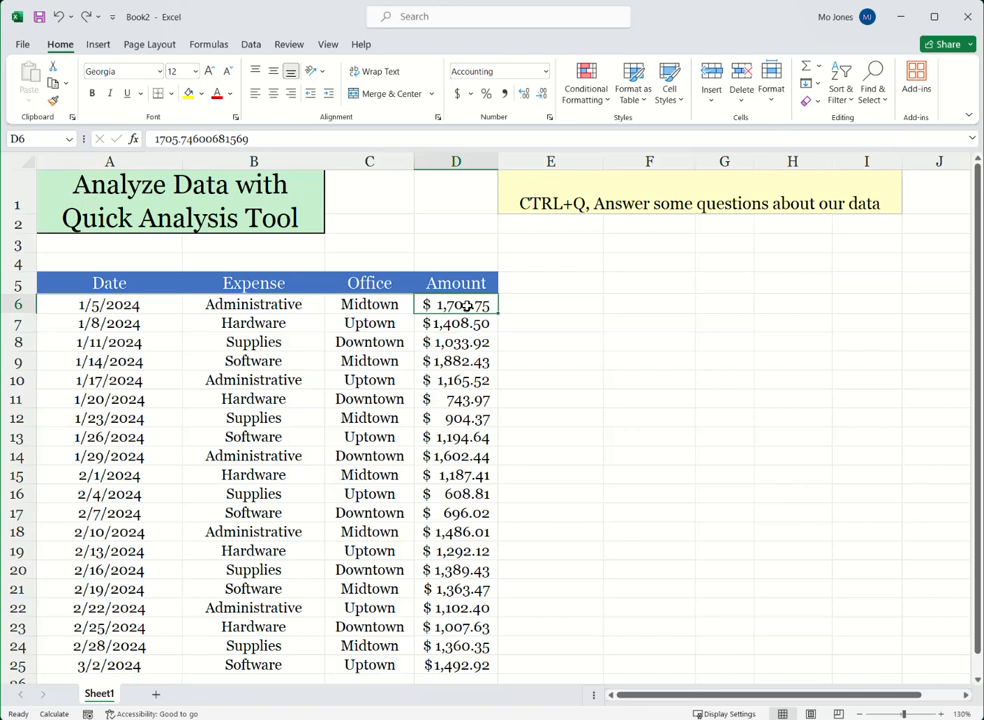
{"action": "key", "text": "ctrl+shift+Down"}
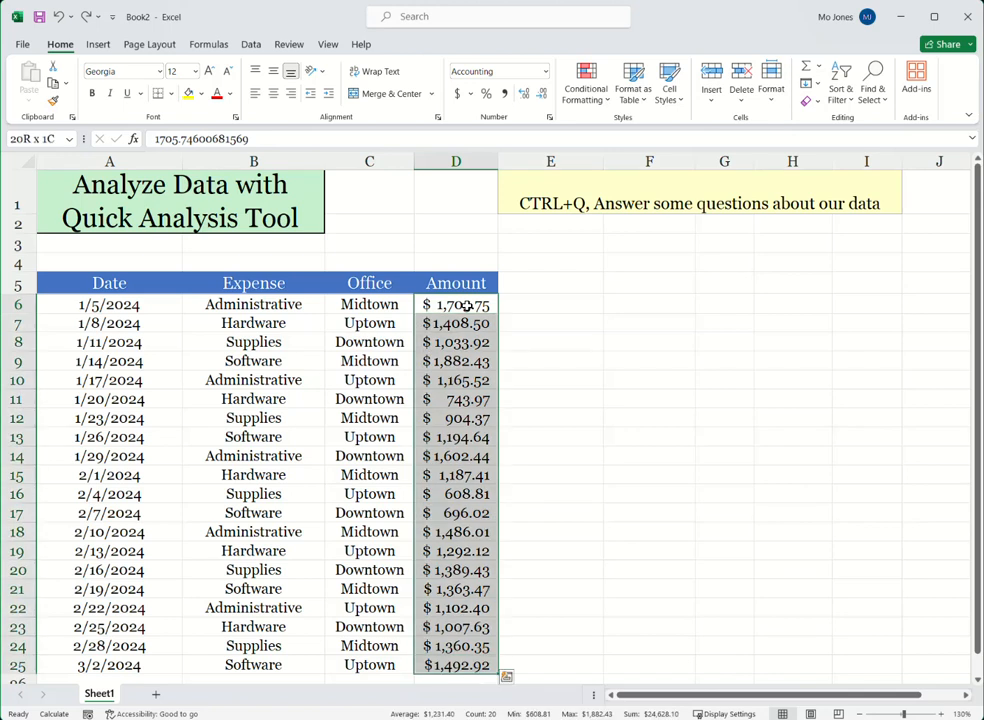
{"action": "right_click", "coordinate": [469, 365]}
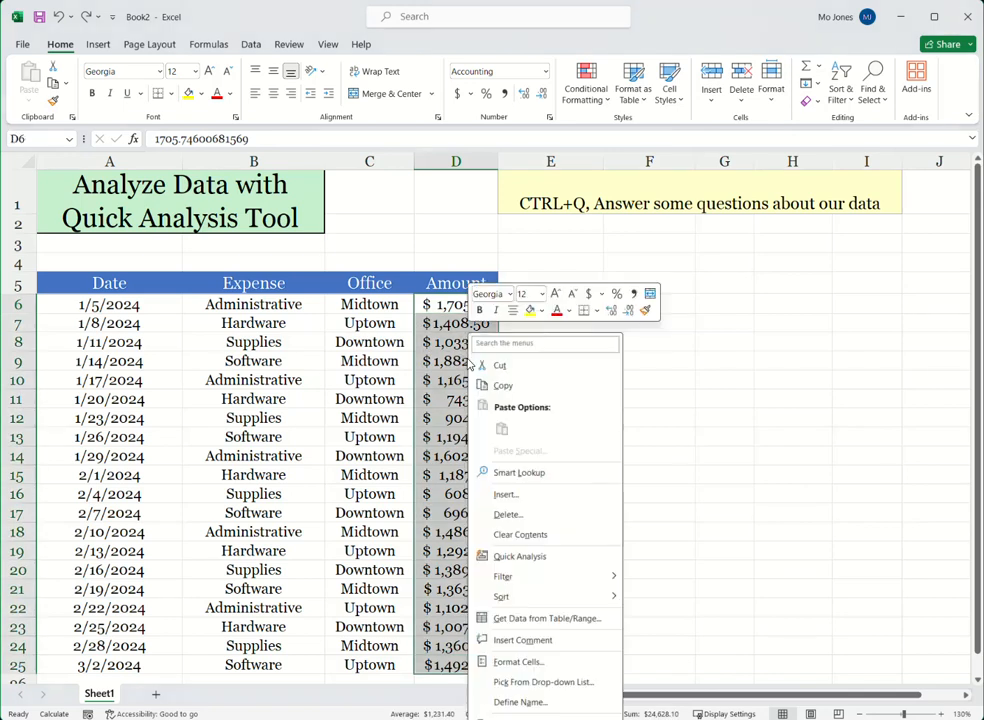
{"action": "left_click", "coordinate": [519, 556]}
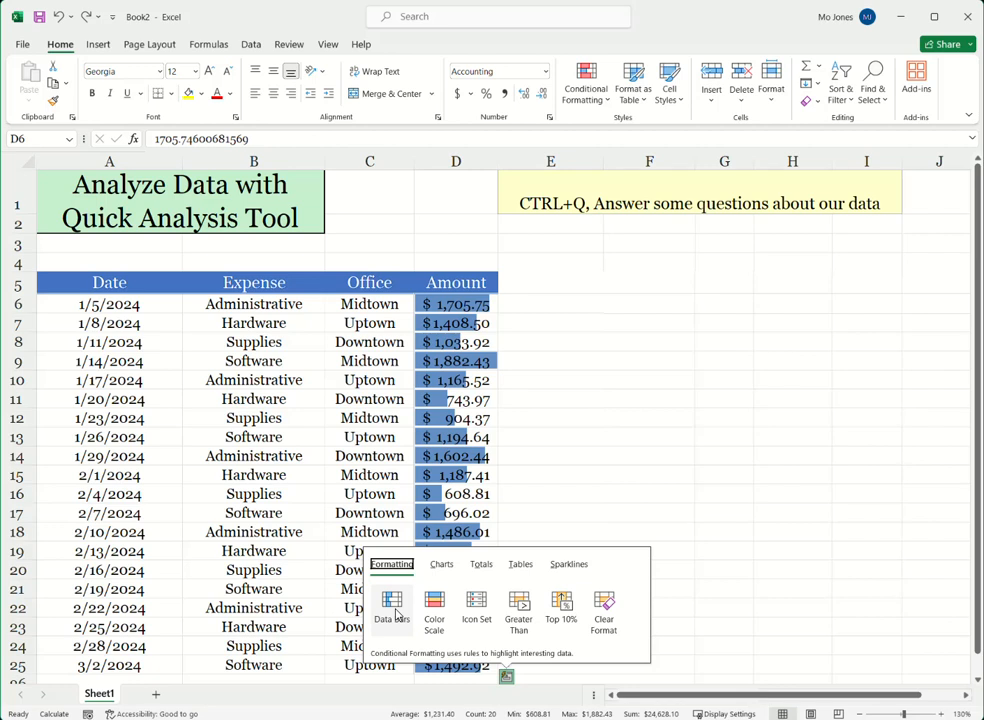
{"action": "left_click", "coordinate": [393, 607]}
{"action": "left_click", "coordinate": [619, 446]}
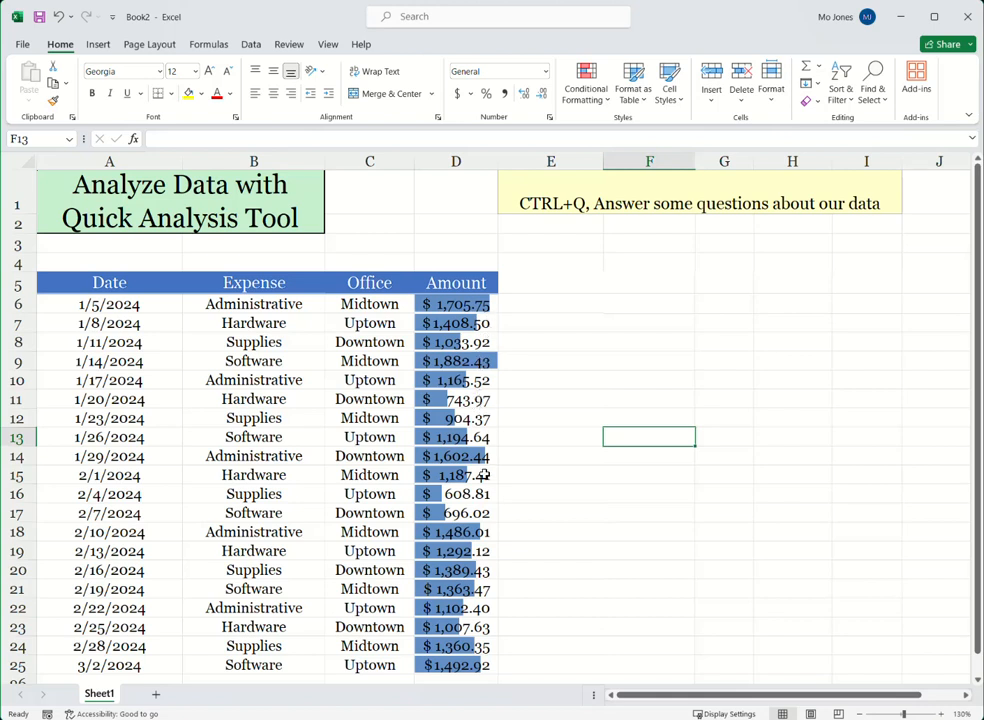
{"action": "left_click", "coordinate": [554, 396]}
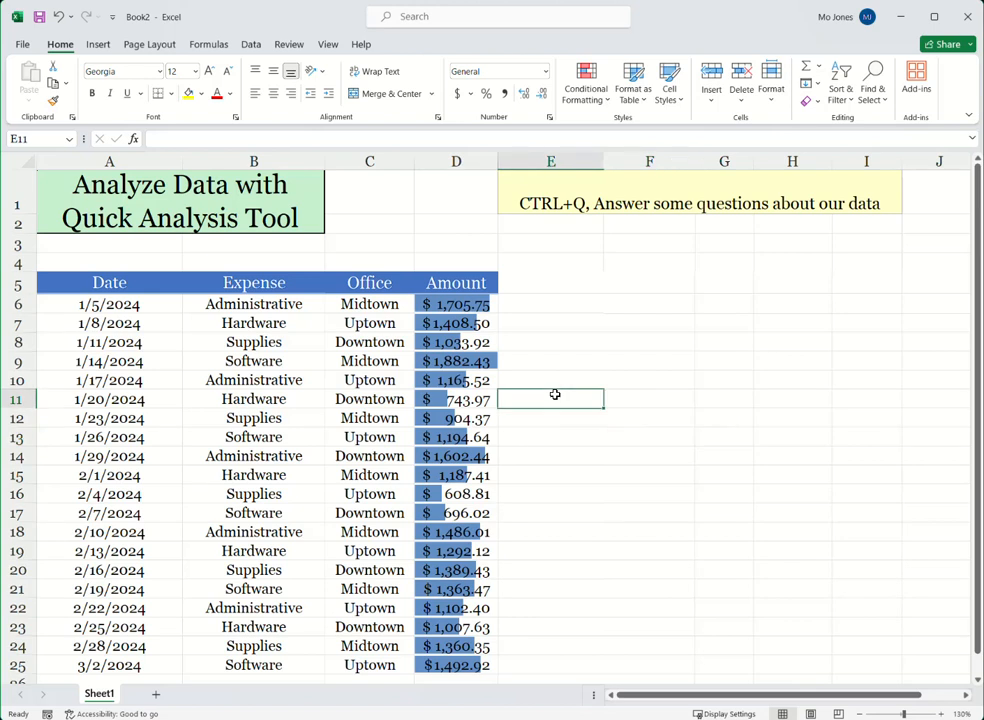
{"action": "key", "text": "ctrl+z"}
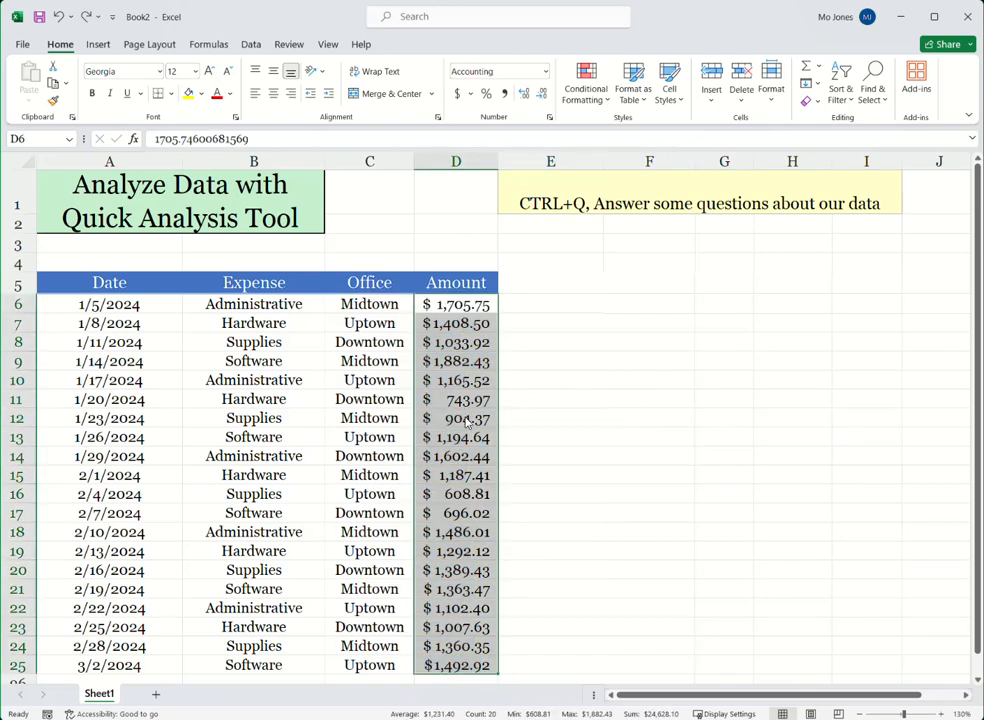
Step: Try the Quick Analysis Top 10% highlighting on the Amount values and undo it
{"action": "right_click", "coordinate": [466, 423]}
{"action": "left_click", "coordinate": [522, 243]}
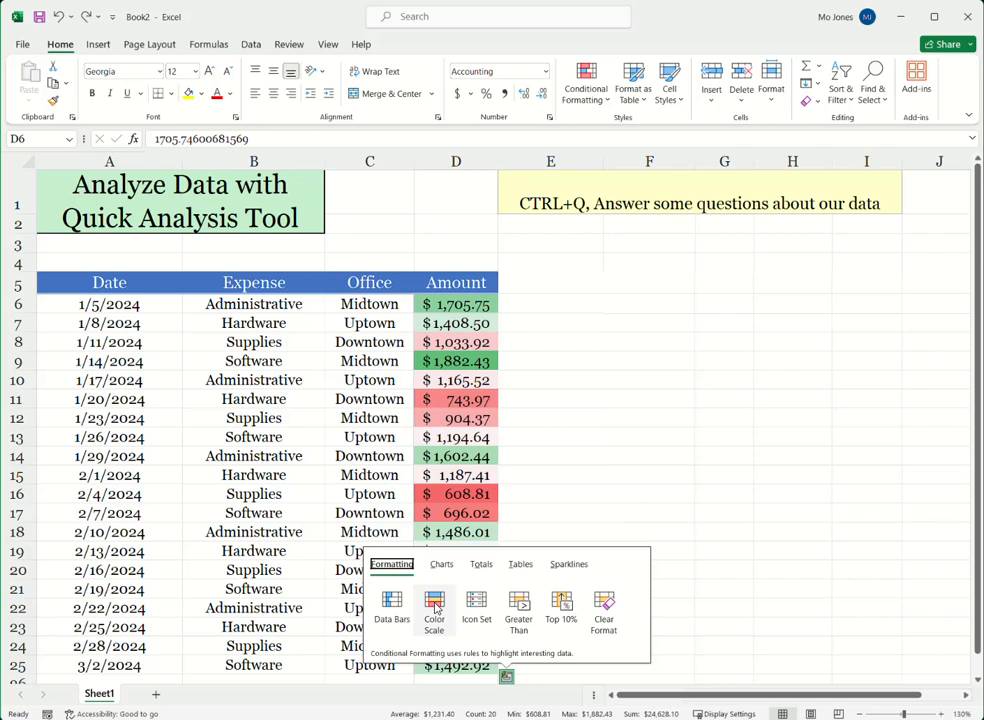
{"action": "left_click", "coordinate": [562, 603]}
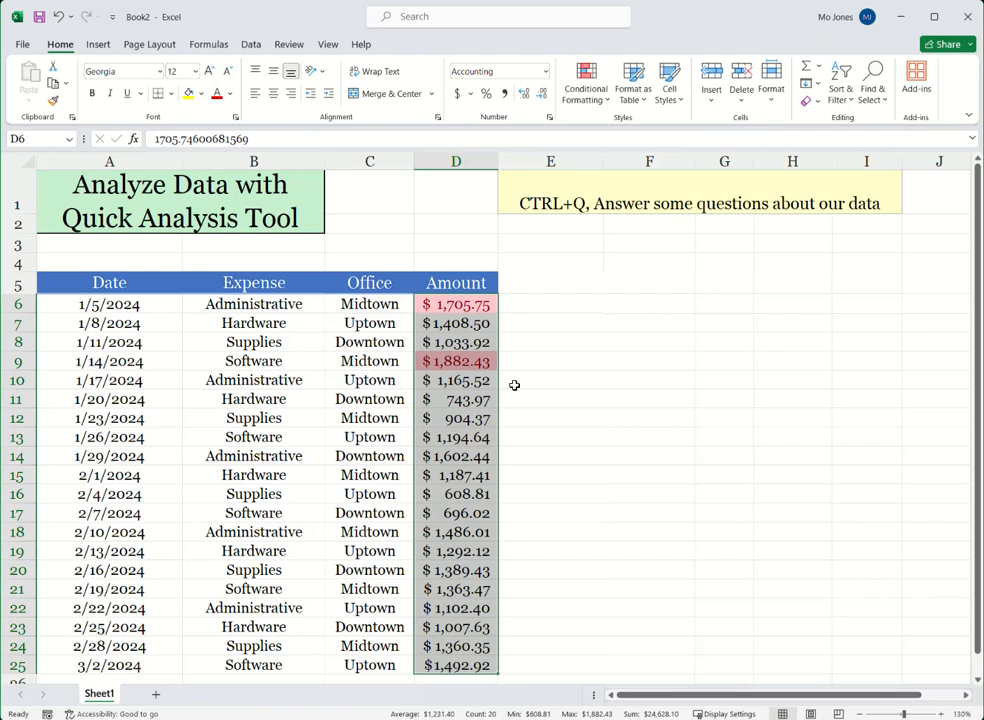
{"action": "key", "text": "ctrl+z"}
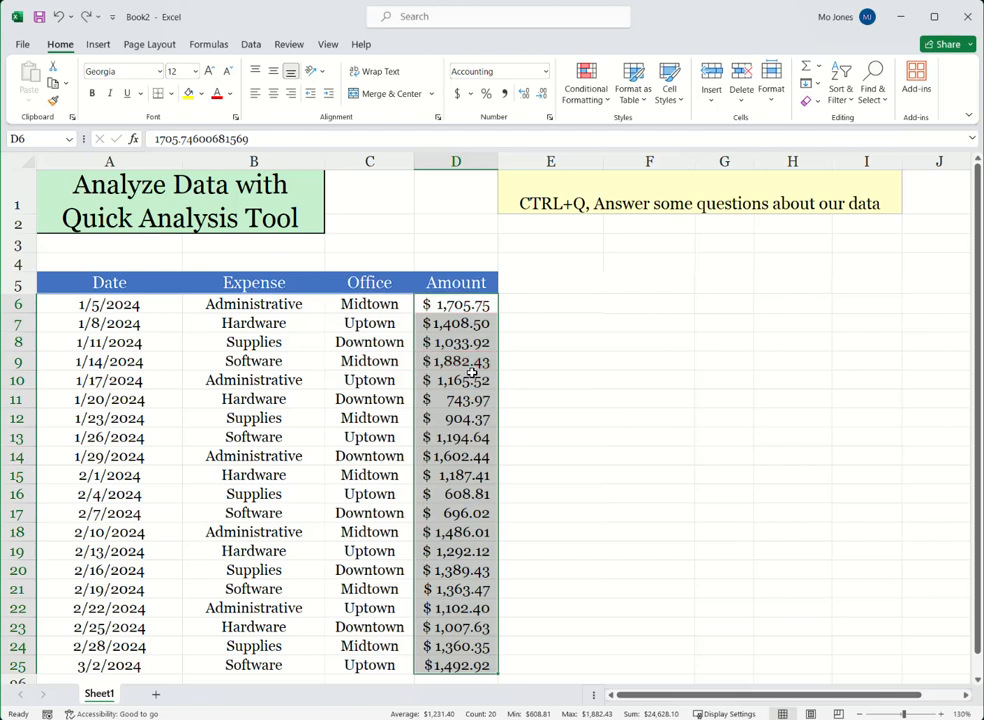
Step: Use Quick Analysis to add a % Total column in column E beside the Amount values
{"action": "right_click", "coordinate": [460, 338]}
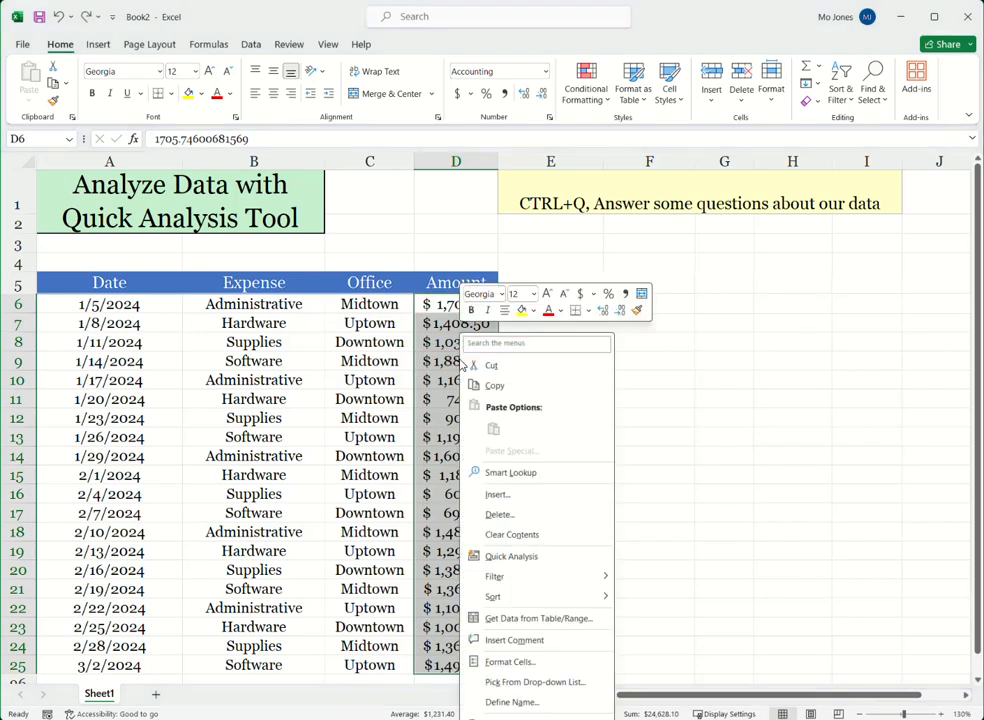
{"action": "left_click", "coordinate": [532, 564]}
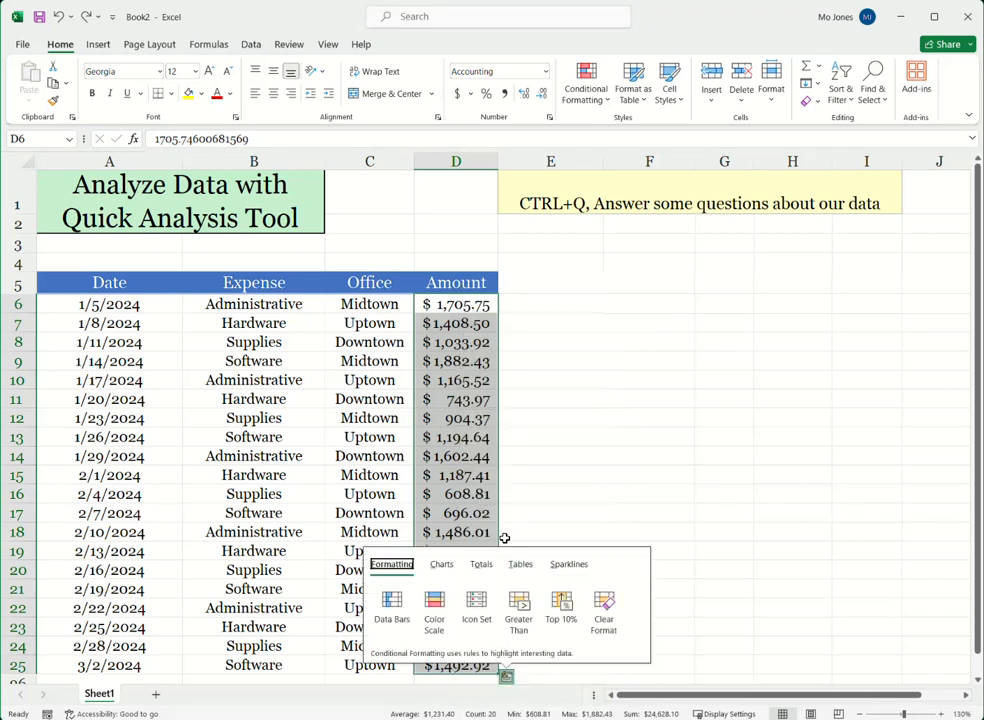
{"action": "left_click", "coordinate": [482, 565]}
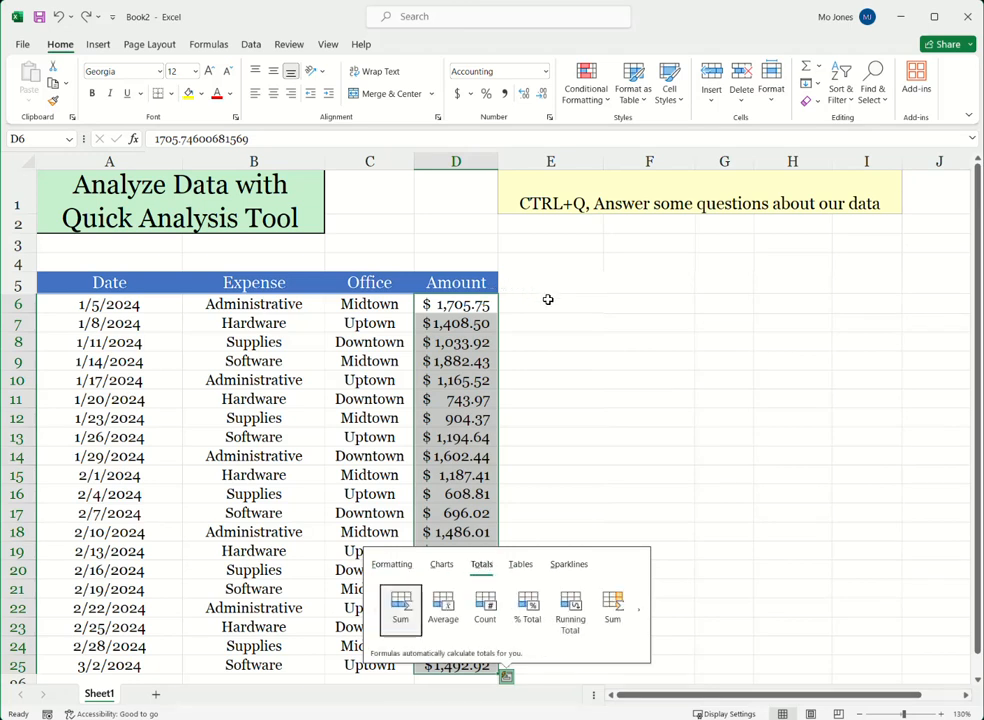
{"action": "left_click", "coordinate": [640, 613]}
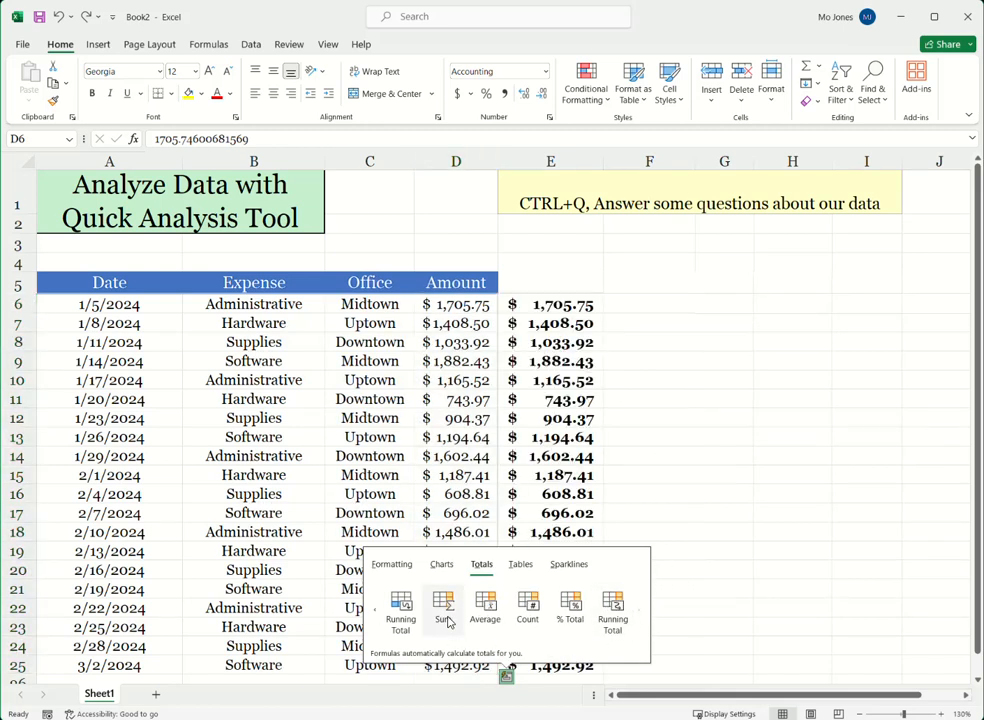
{"action": "left_click", "coordinate": [572, 605]}
{"action": "left_click", "coordinate": [640, 306]}
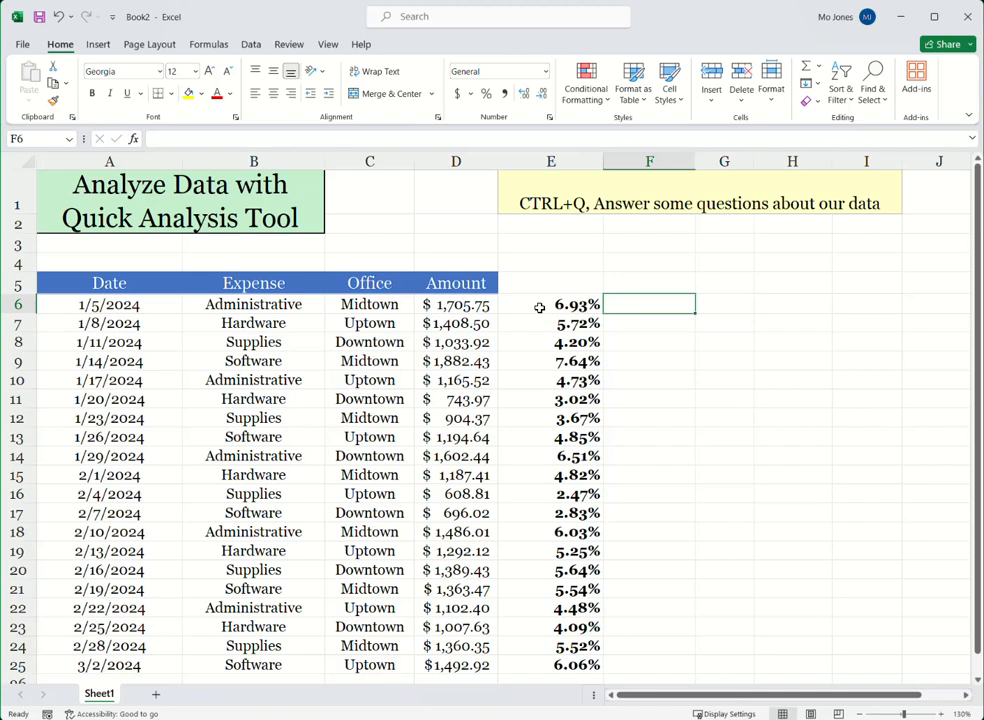
Step: Inspect the percentage formulas in E6 and E9, and undo the % Total column
{"action": "left_click", "coordinate": [539, 308]}
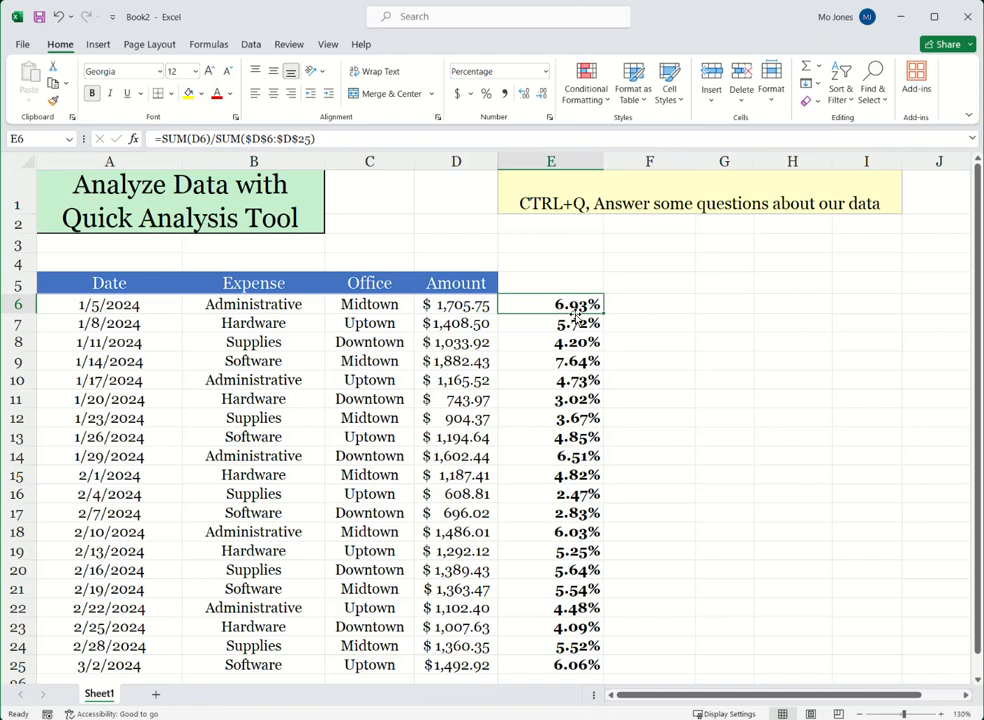
{"action": "left_click", "coordinate": [536, 364]}
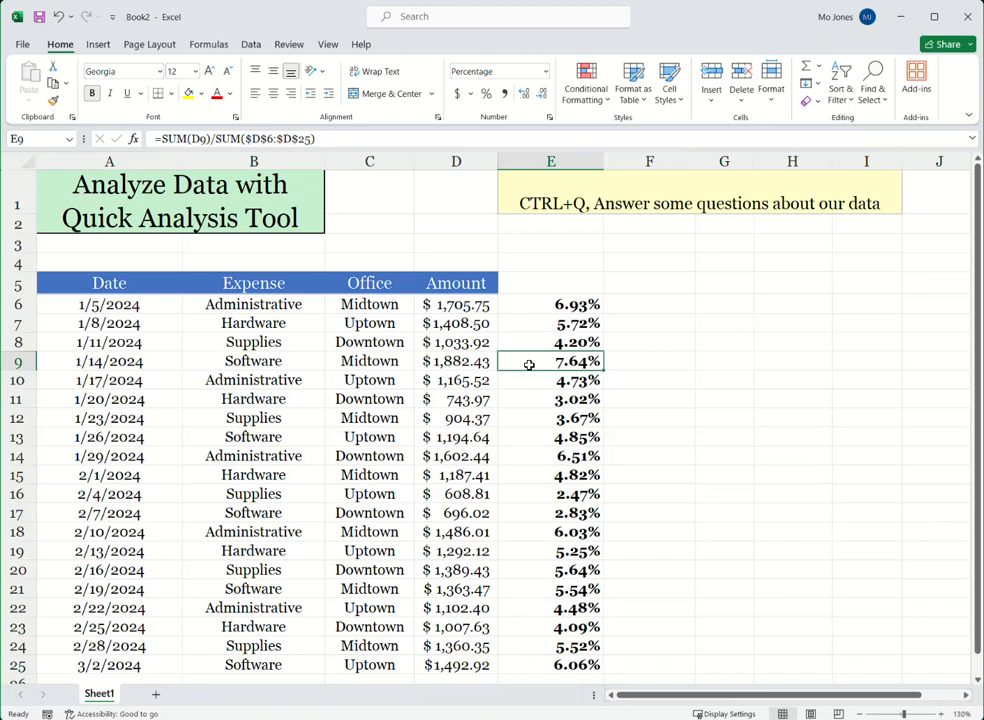
{"action": "left_click", "coordinate": [649, 362]}
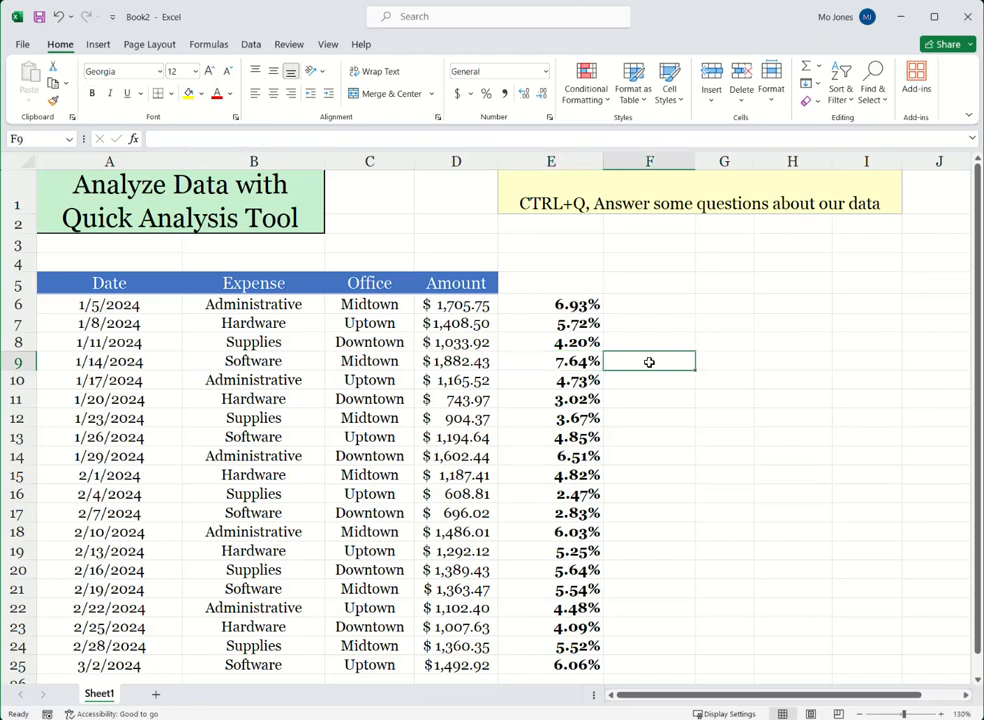
{"action": "key", "text": "ctrl+z"}
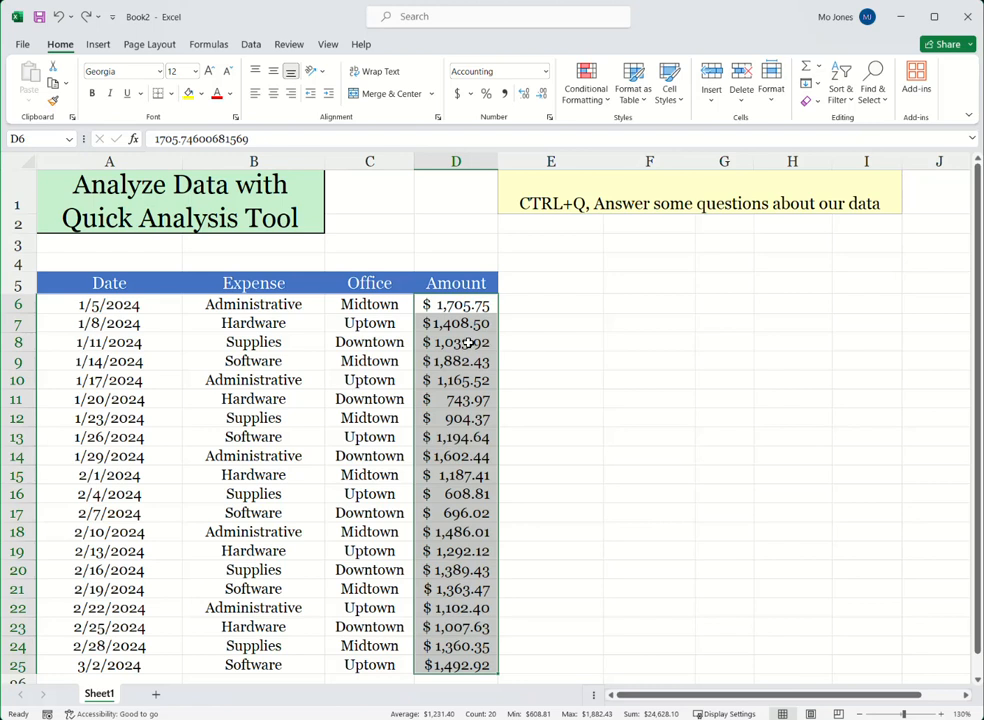
Step: Use Quick Analysis to add a Running Total column in column E beside the Amount values in D6:D25
{"action": "right_click", "coordinate": [468, 343]}
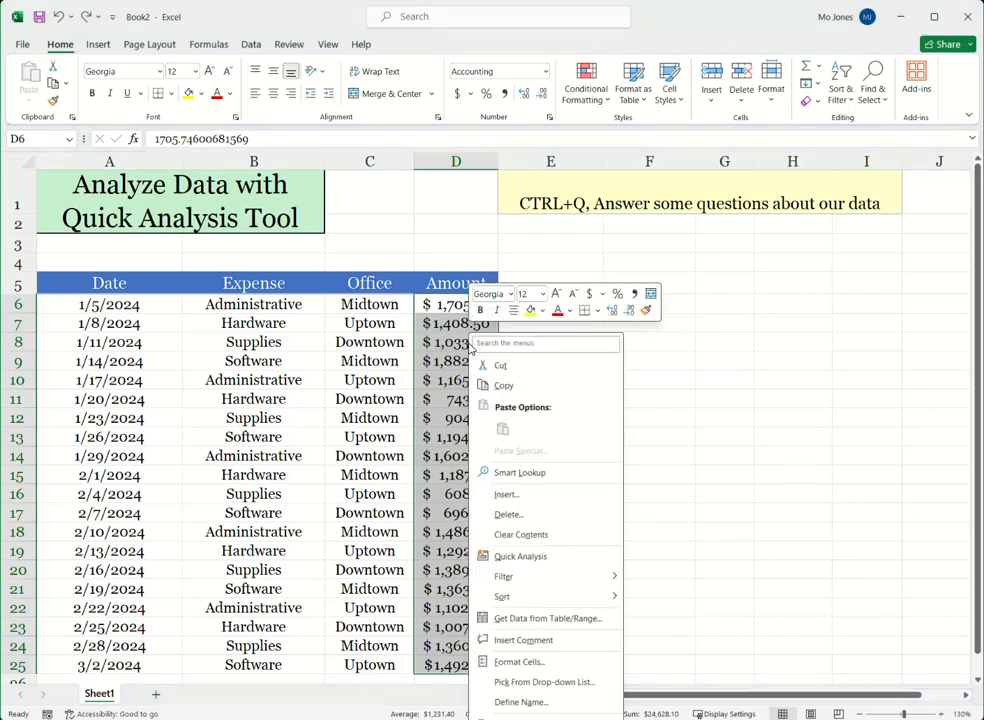
{"action": "left_click", "coordinate": [522, 556]}
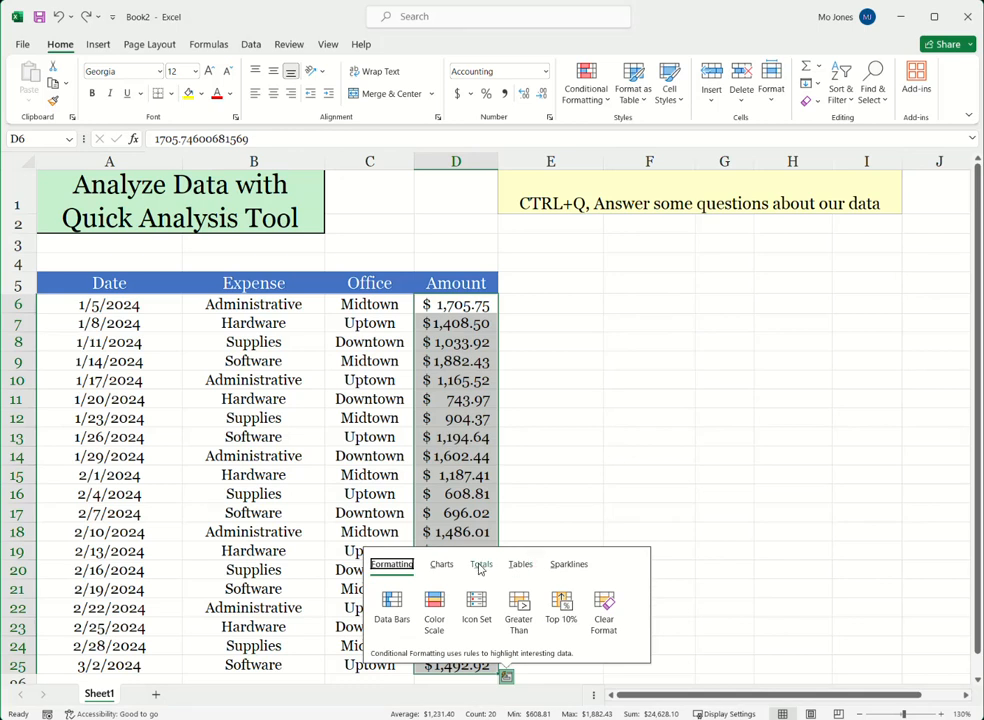
{"action": "left_click", "coordinate": [480, 566]}
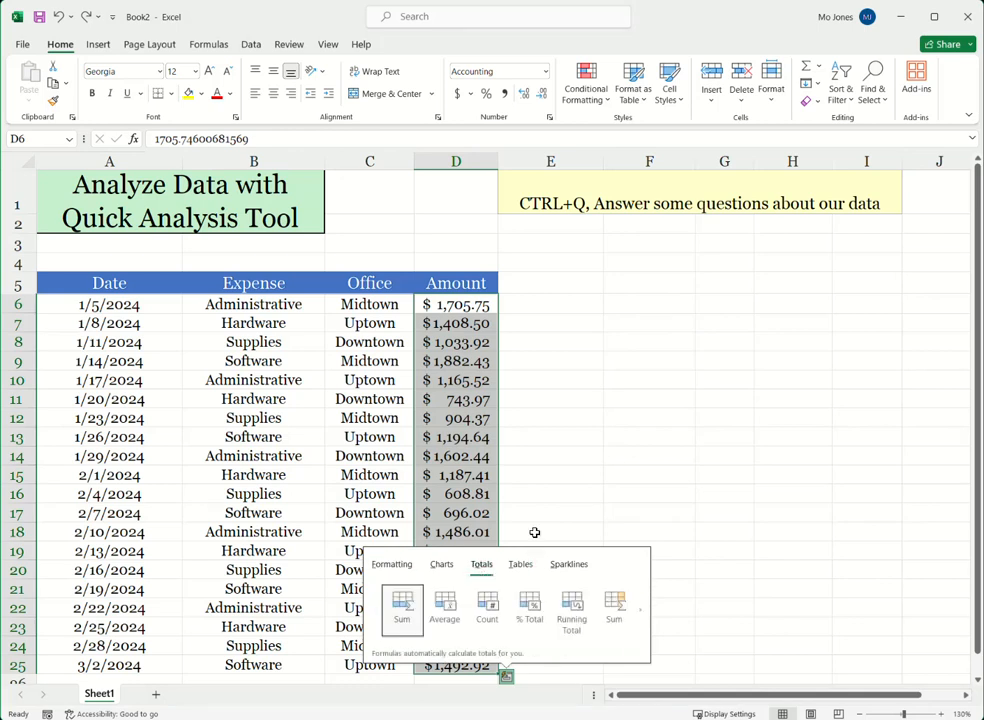
{"action": "left_click", "coordinate": [642, 619]}
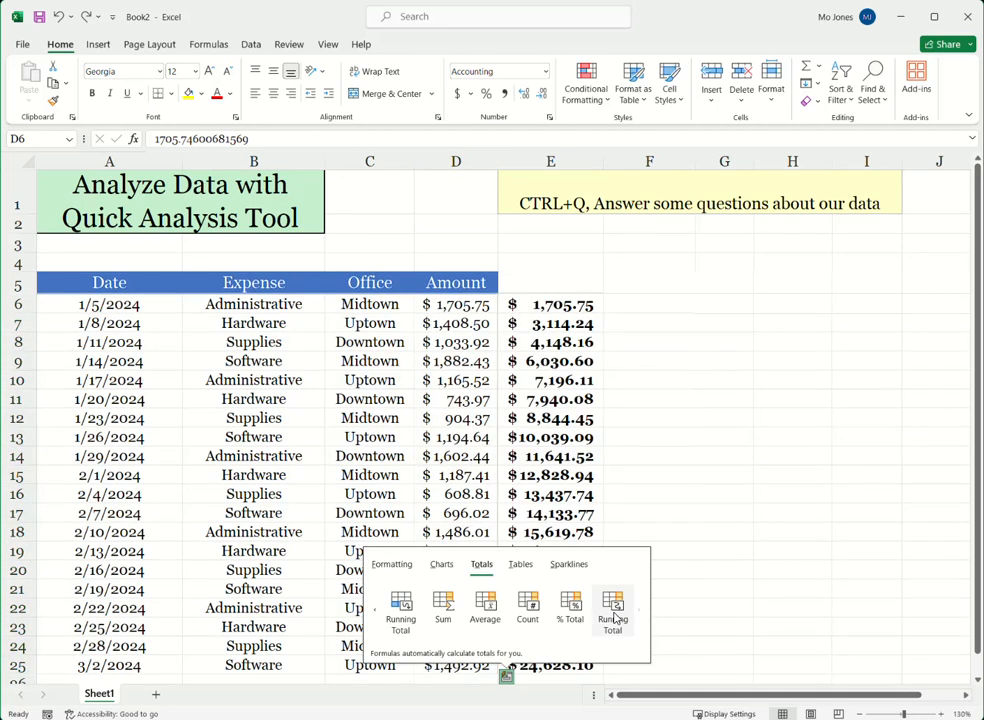
{"action": "left_click", "coordinate": [614, 610]}
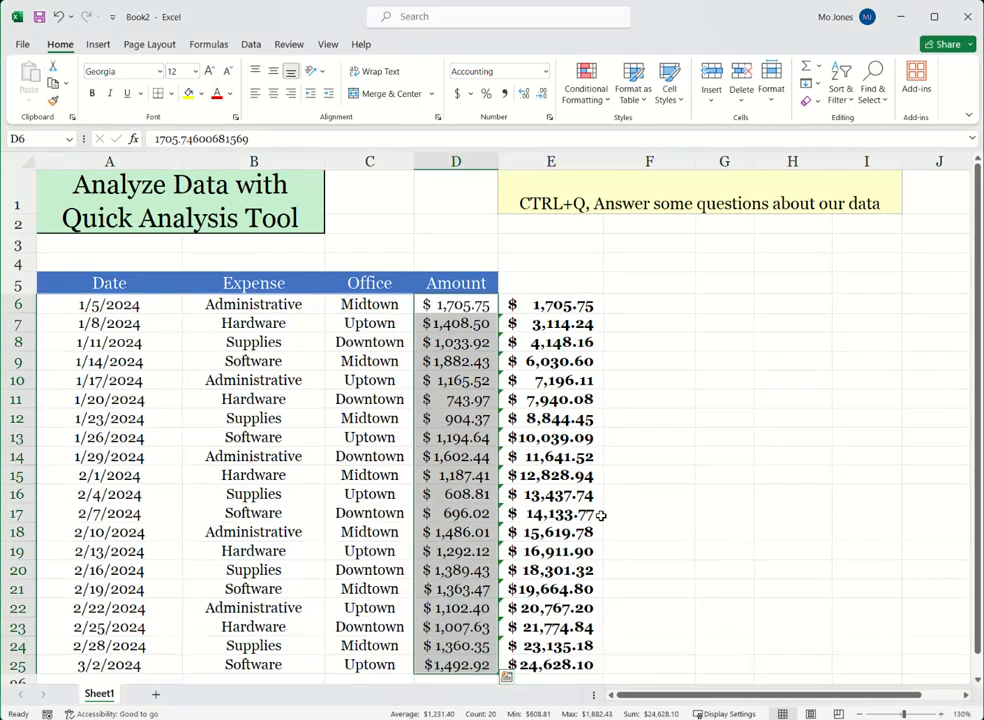
Step: Inspect the running total formulas in E6, E7, E8, E10 and E20, and undo the Running Total column
{"action": "left_click", "coordinate": [567, 308]}
{"action": "left_click", "coordinate": [553, 323]}
{"action": "left_click", "coordinate": [557, 343]}
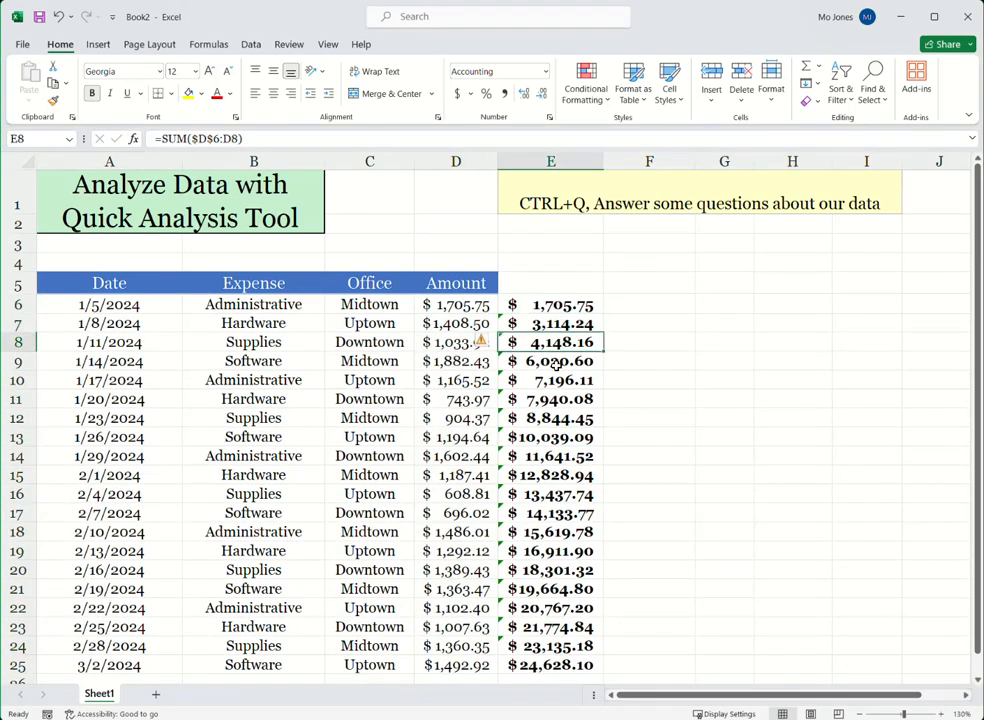
{"action": "left_click", "coordinate": [553, 380]}
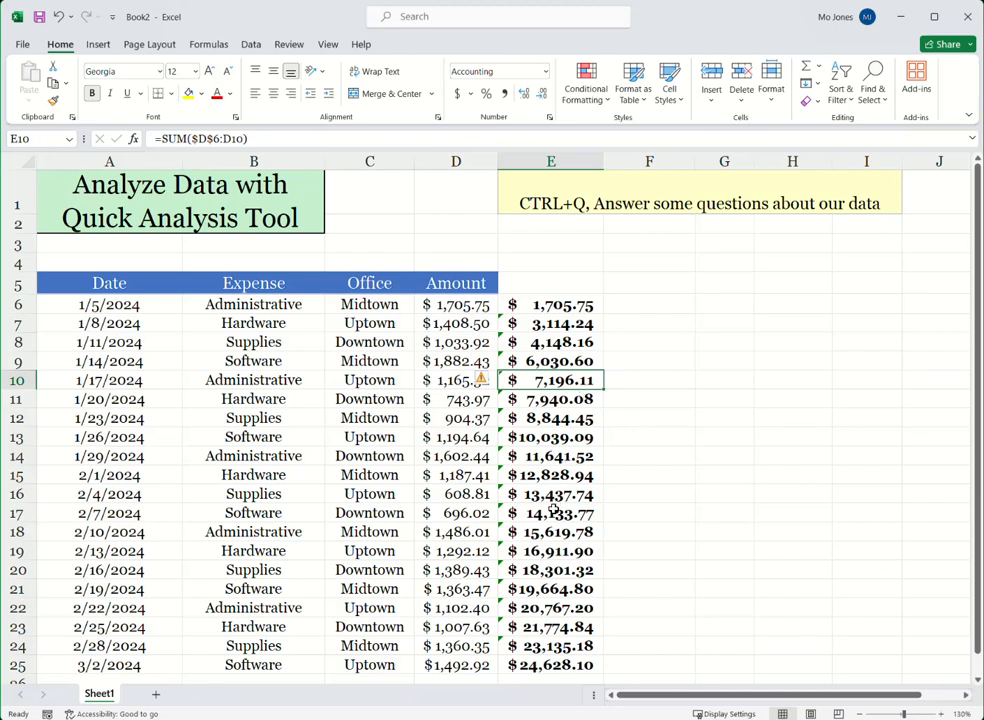
{"action": "left_click", "coordinate": [530, 572]}
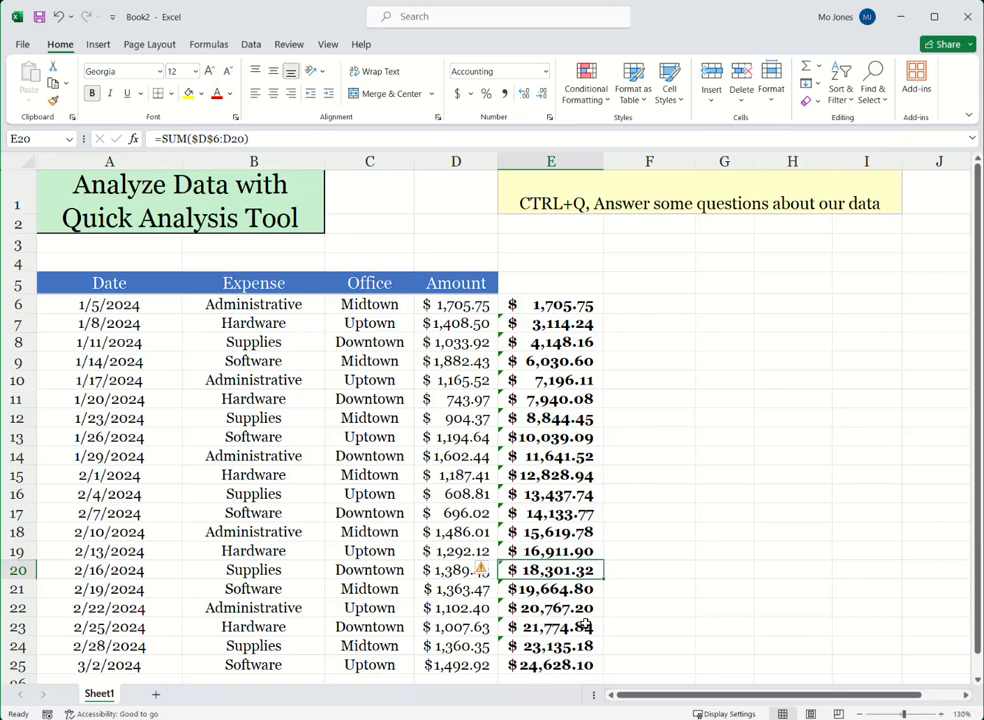
{"action": "left_click", "coordinate": [645, 421]}
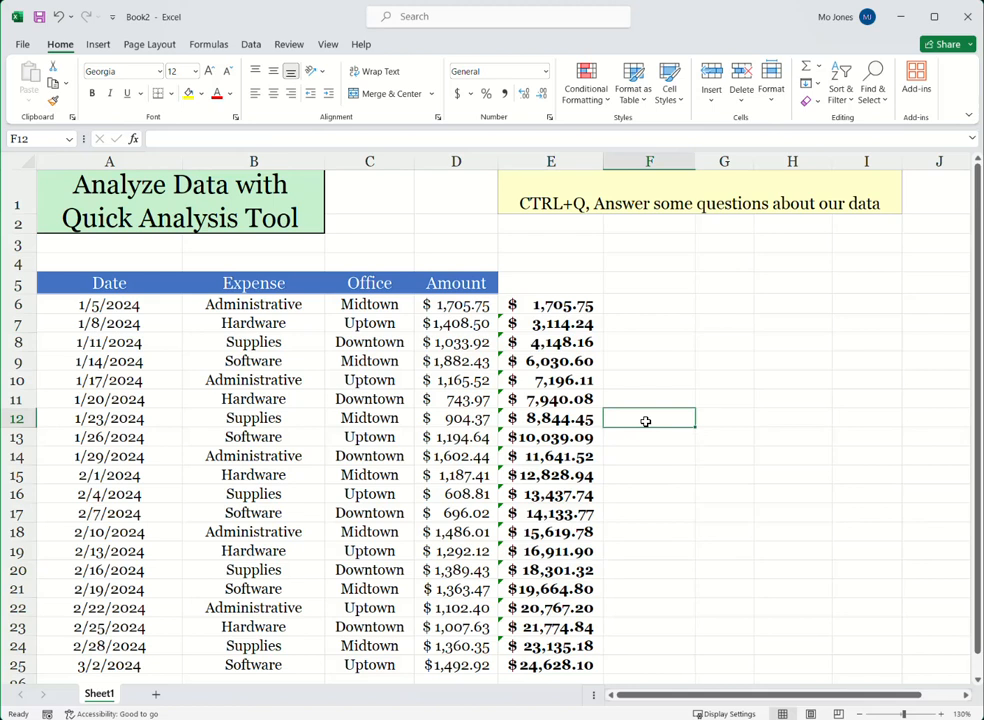
{"action": "key", "text": "ctrl+z"}
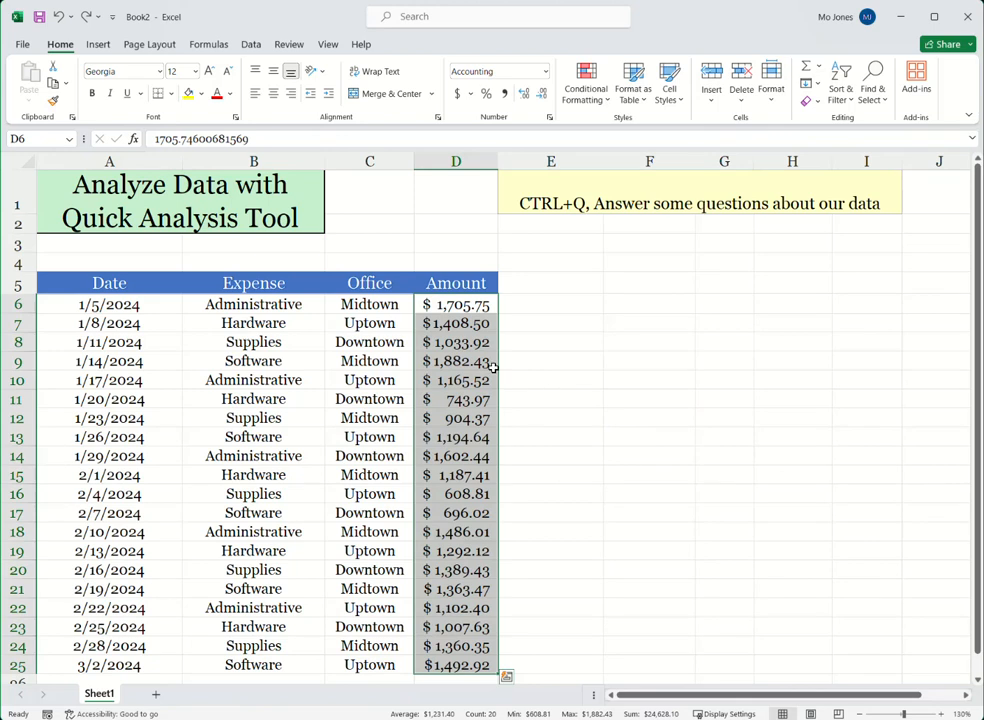
{"action": "right_click", "coordinate": [464, 345]}
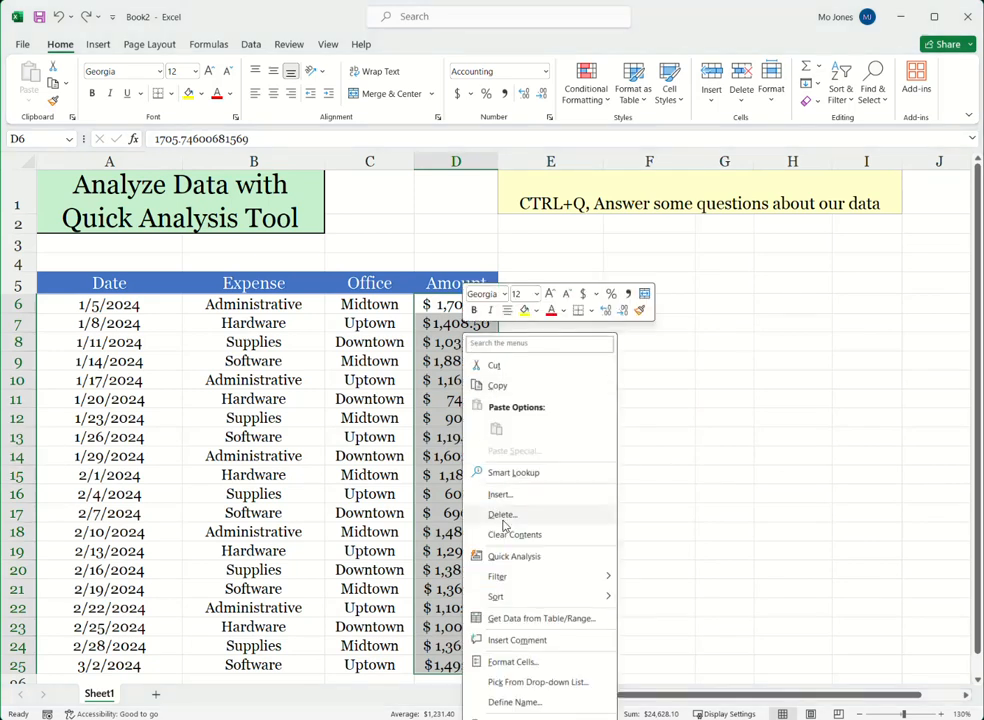
{"action": "left_click", "coordinate": [514, 556]}
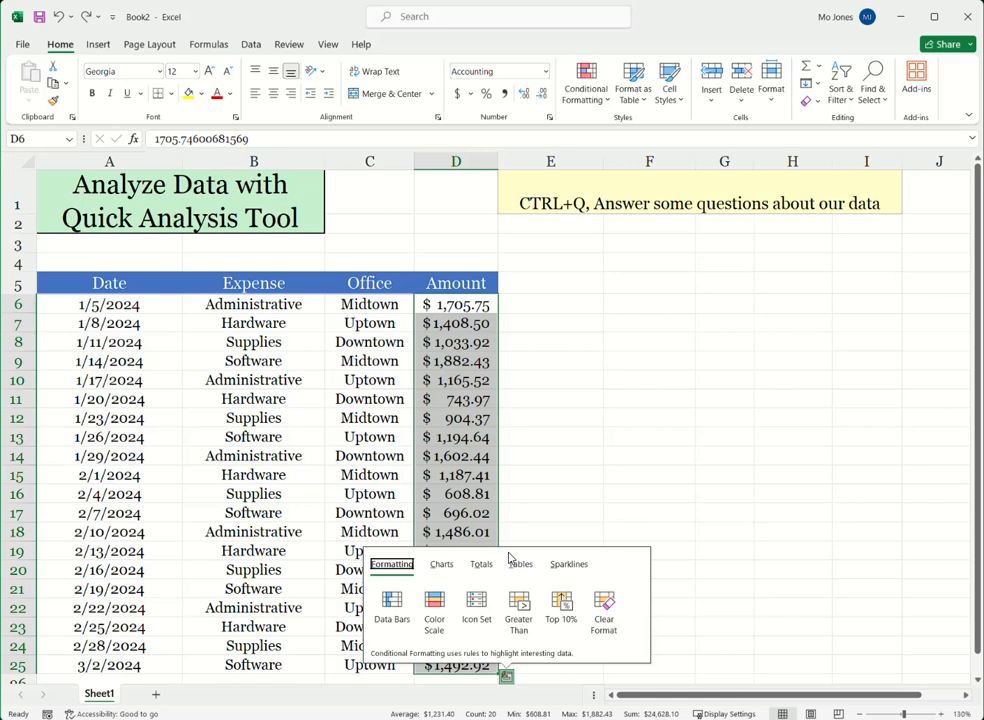
{"action": "left_click", "coordinate": [460, 385]}
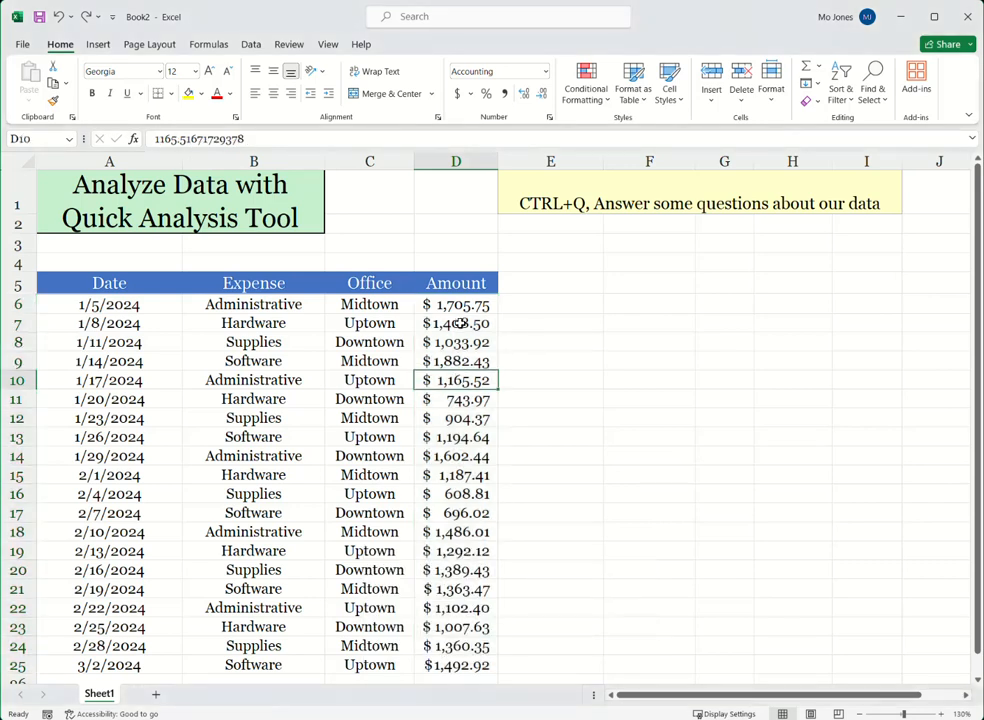
Step: Use Quick Analysis on the whole expense table to add a row of column sums in row 26
{"action": "right_click", "coordinate": [459, 538]}
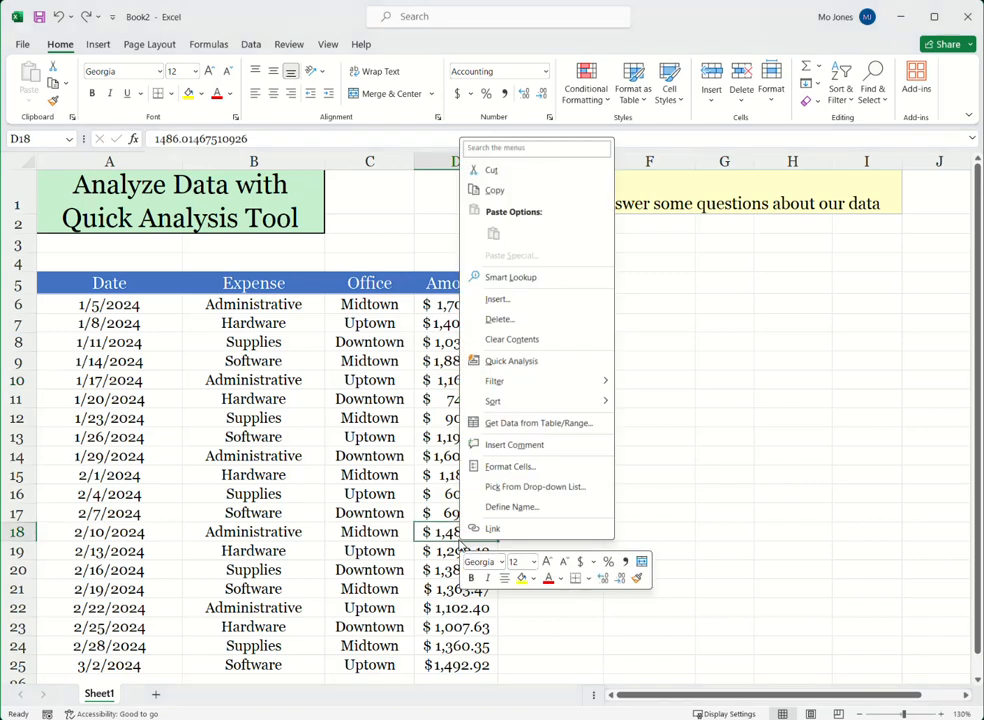
{"action": "left_click", "coordinate": [512, 361]}
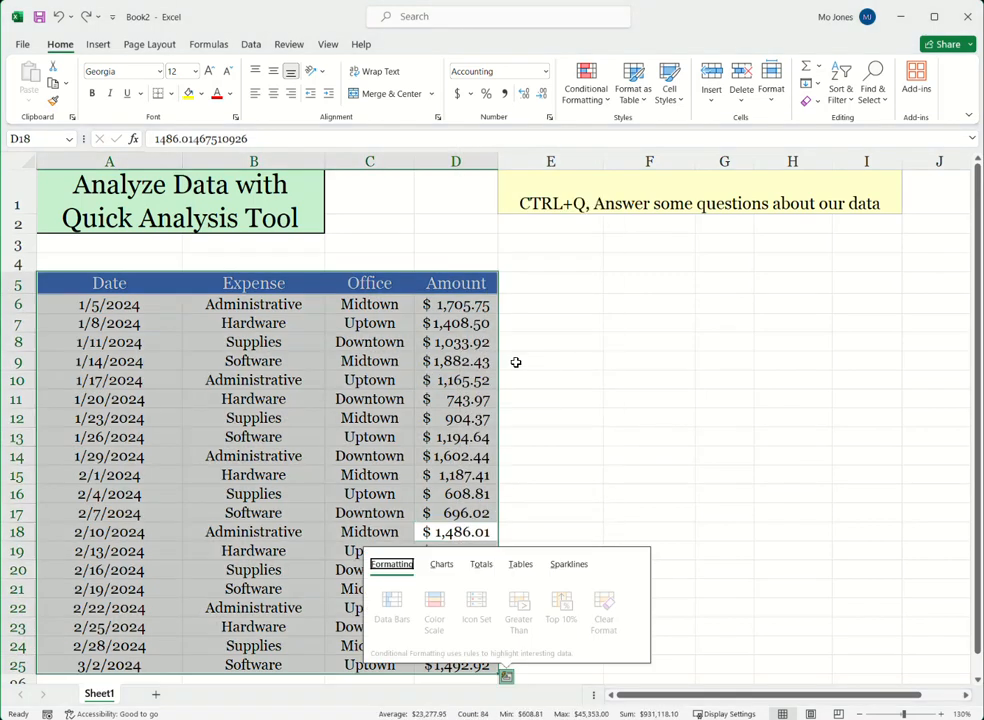
{"action": "left_click", "coordinate": [484, 566]}
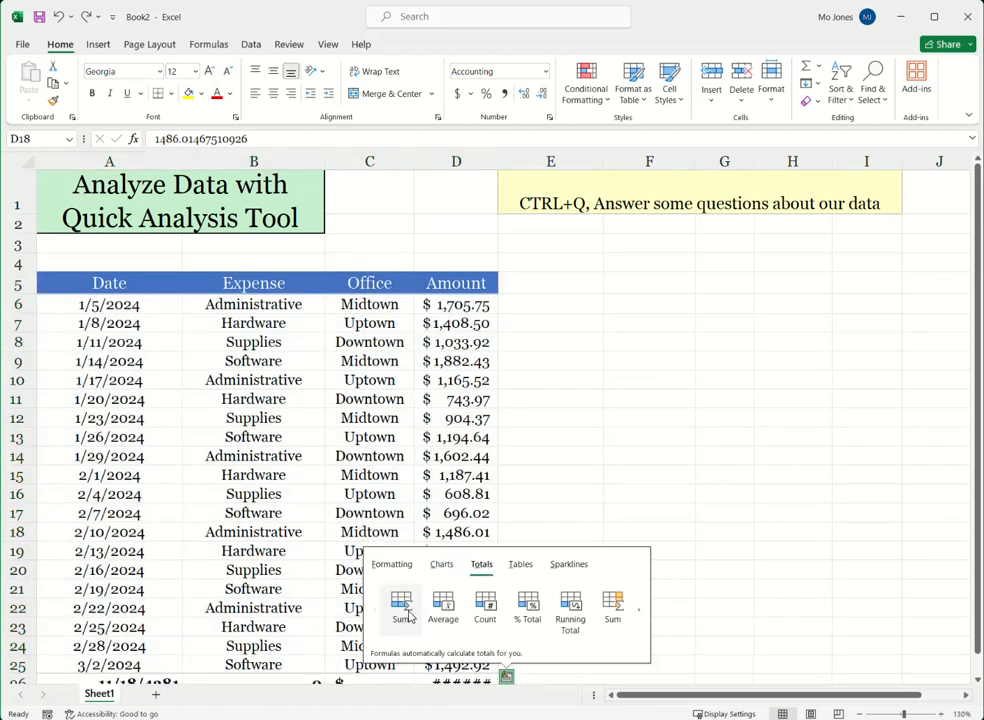
{"action": "left_click", "coordinate": [404, 610]}
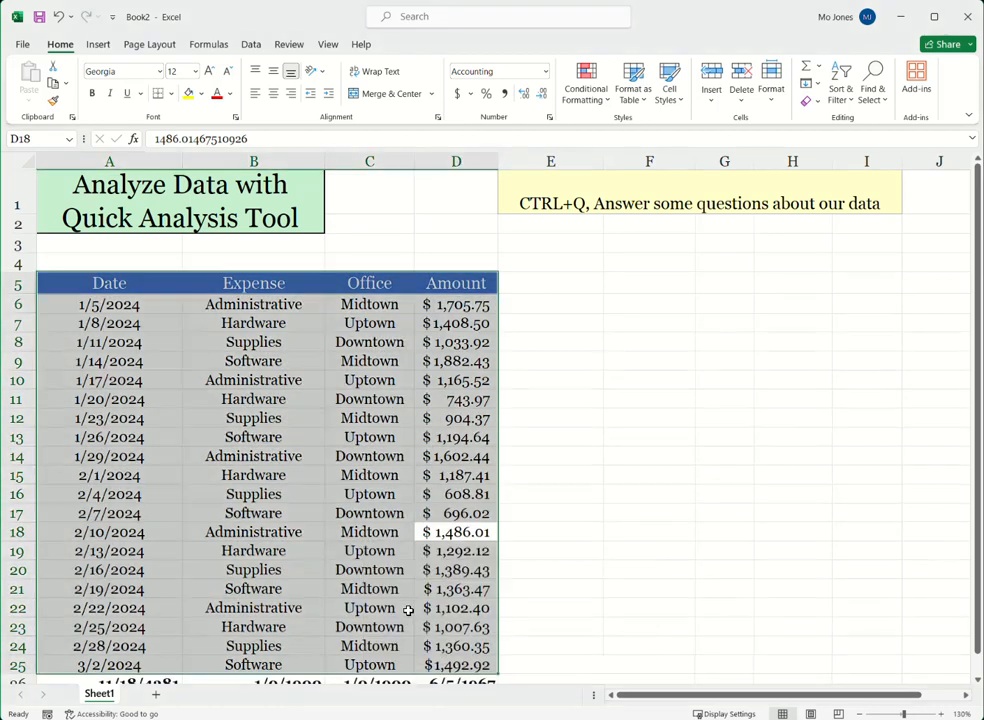
Step: Format the Amount sum in D26 as Accounting, and undo both the format and the row of sums
{"action": "left_click", "coordinate": [858, 714]}
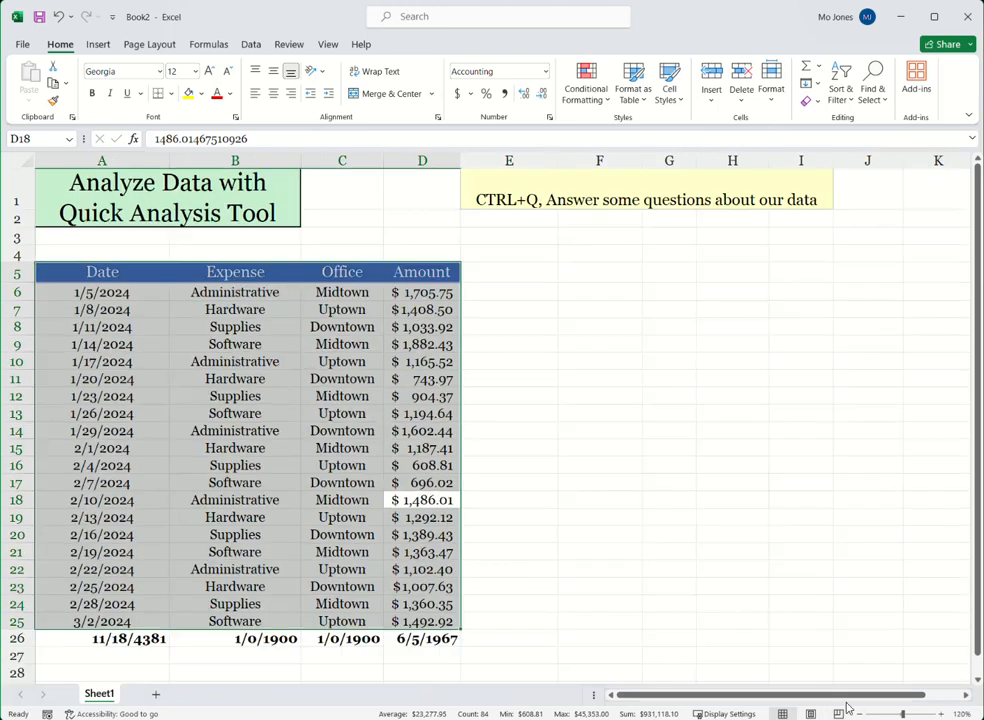
{"action": "left_click", "coordinate": [431, 641]}
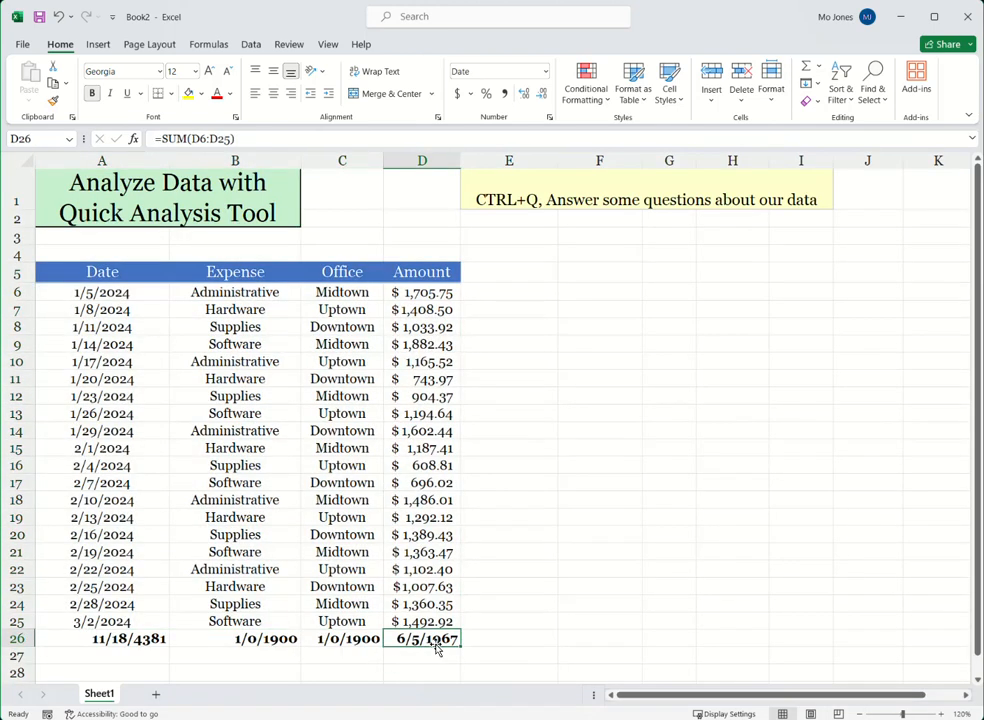
{"action": "right_click", "coordinate": [437, 638]}
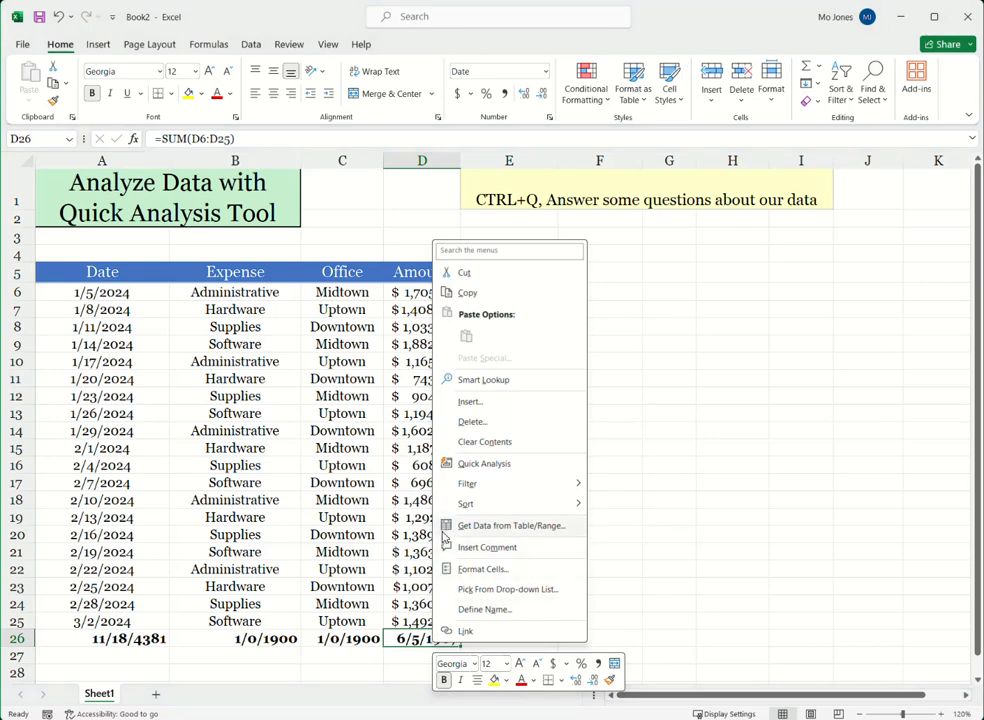
{"action": "left_click", "coordinate": [458, 95]}
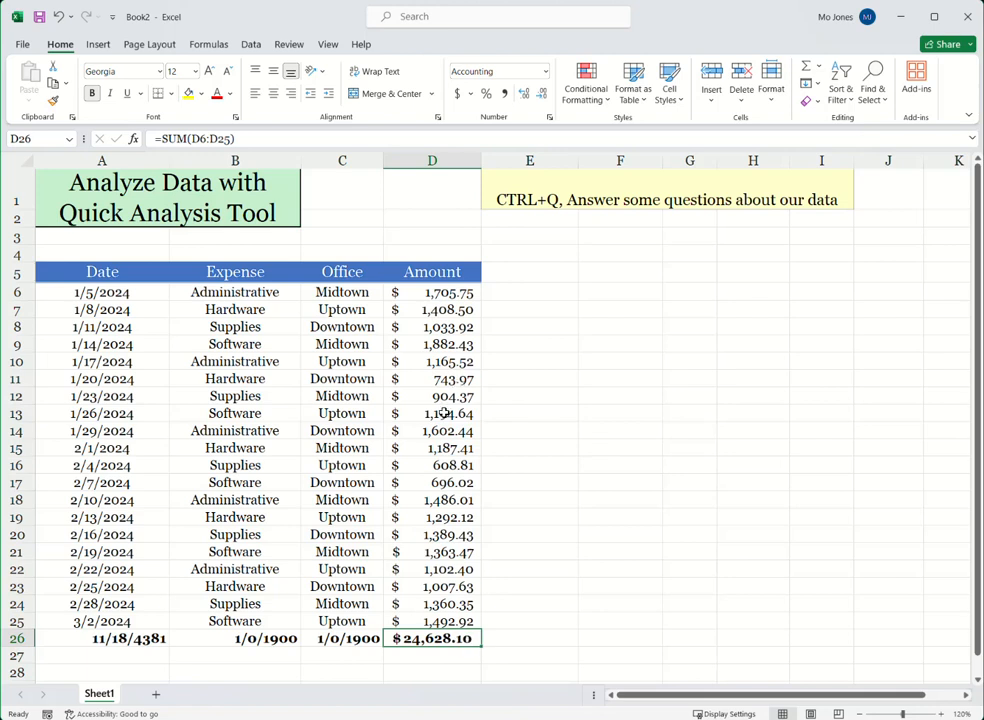
{"action": "key", "text": "ctrl+shift+3"}
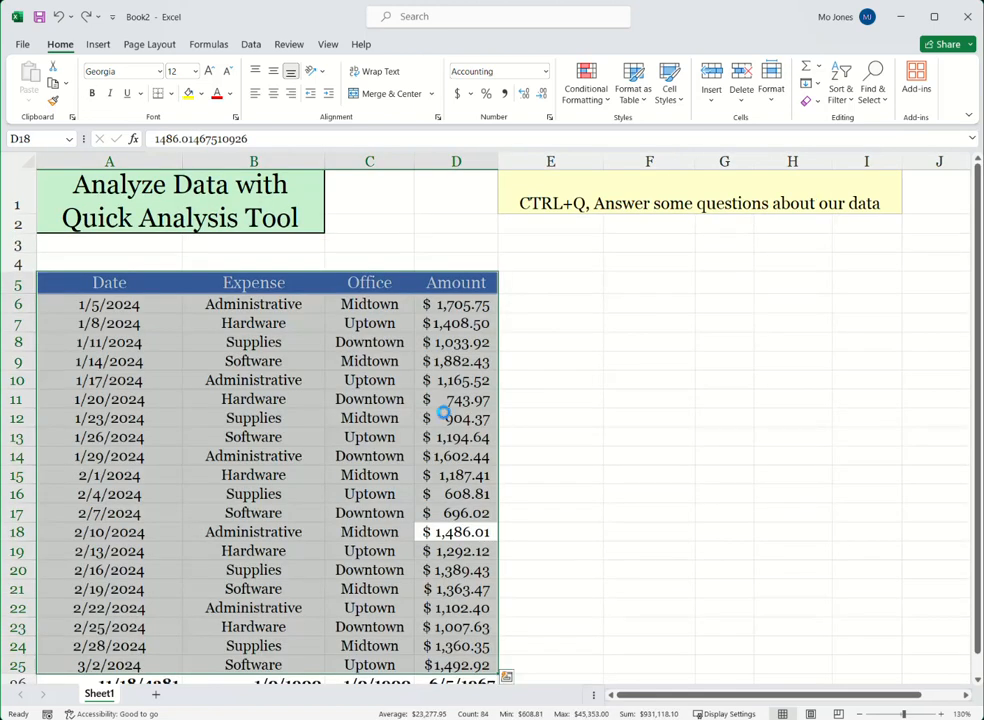
Step: Select the Amount values in D6:D25 and remove Minimum from the status bar calculations
{"action": "scroll", "coordinate": [444, 413], "scroll_direction": "down", "scroll_amount": 1}
{"action": "left_click", "coordinate": [456, 261]}
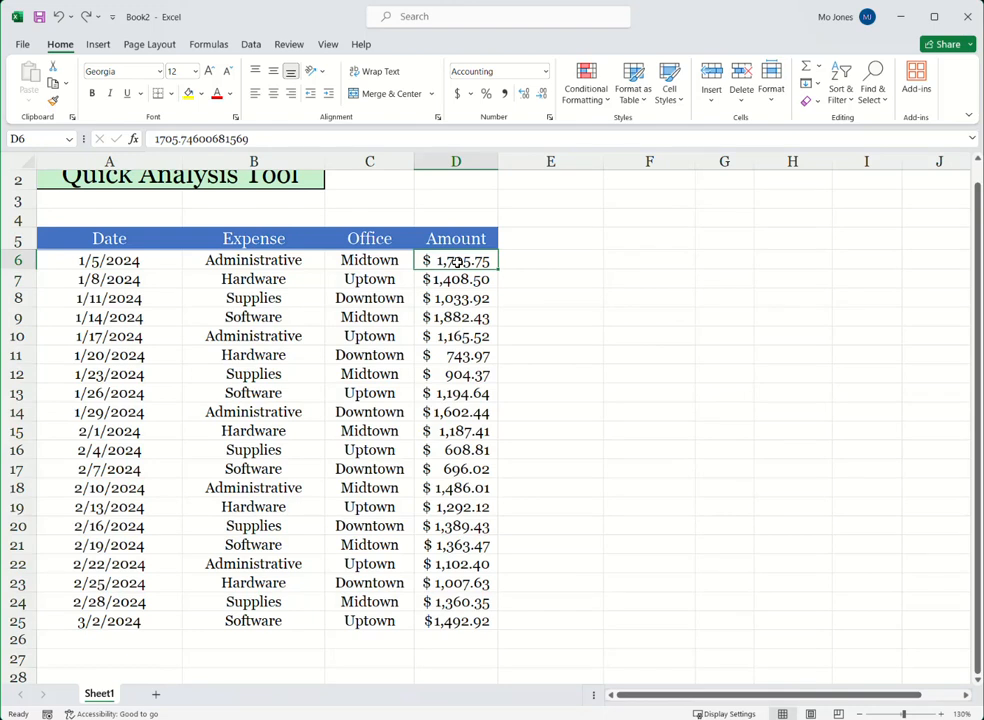
{"action": "key", "text": "ctrl+shift+Down"}
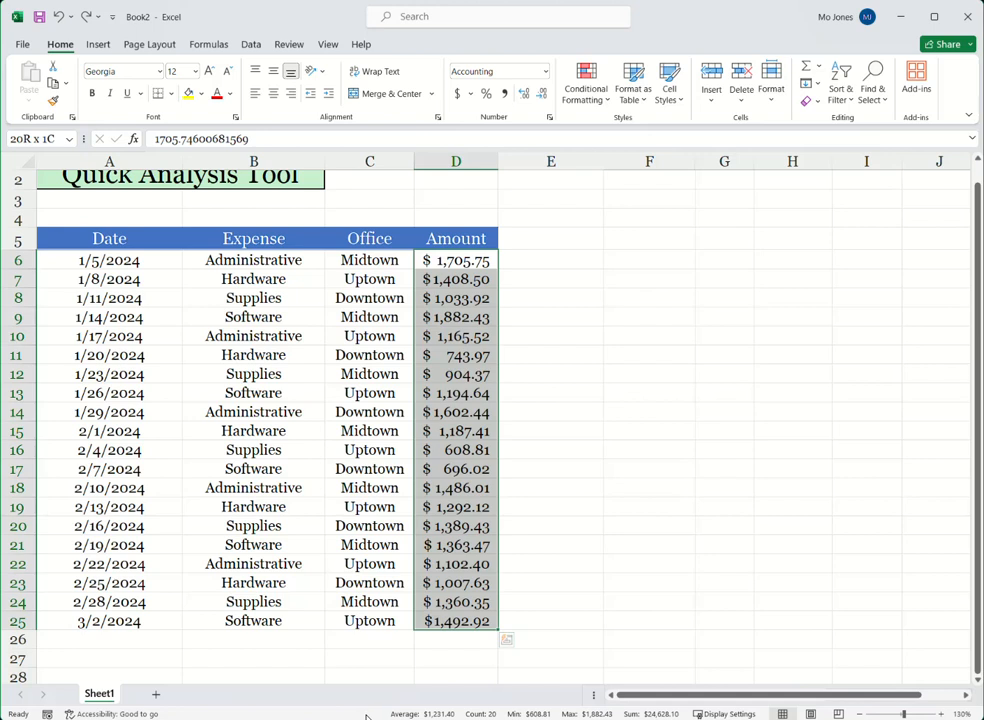
{"action": "right_click", "coordinate": [366, 716]}
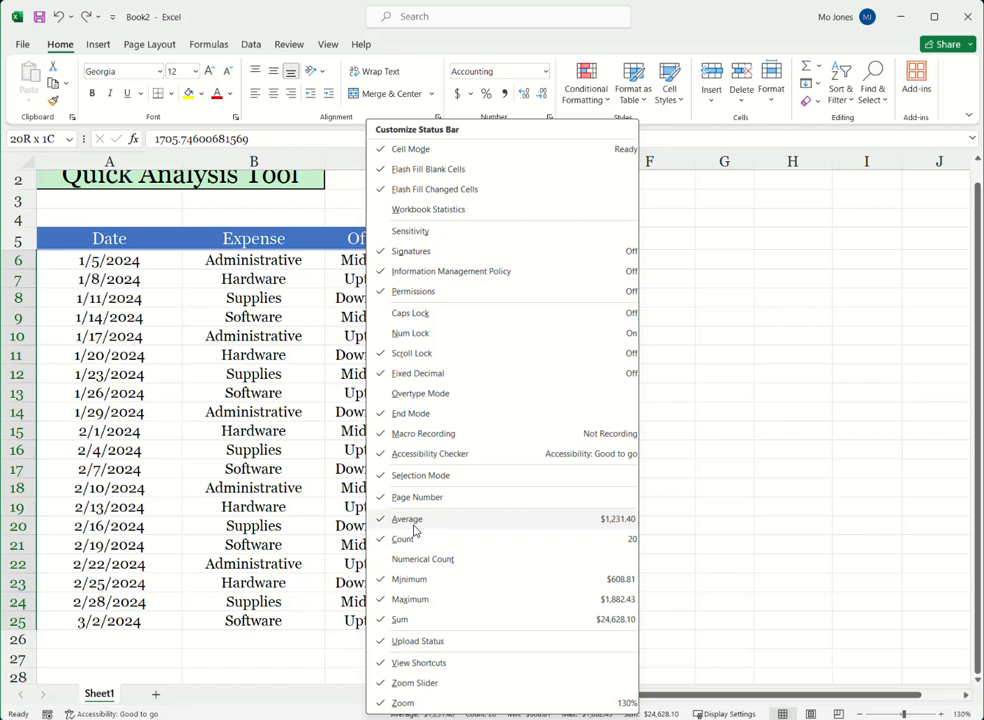
{"action": "left_click", "coordinate": [416, 583]}
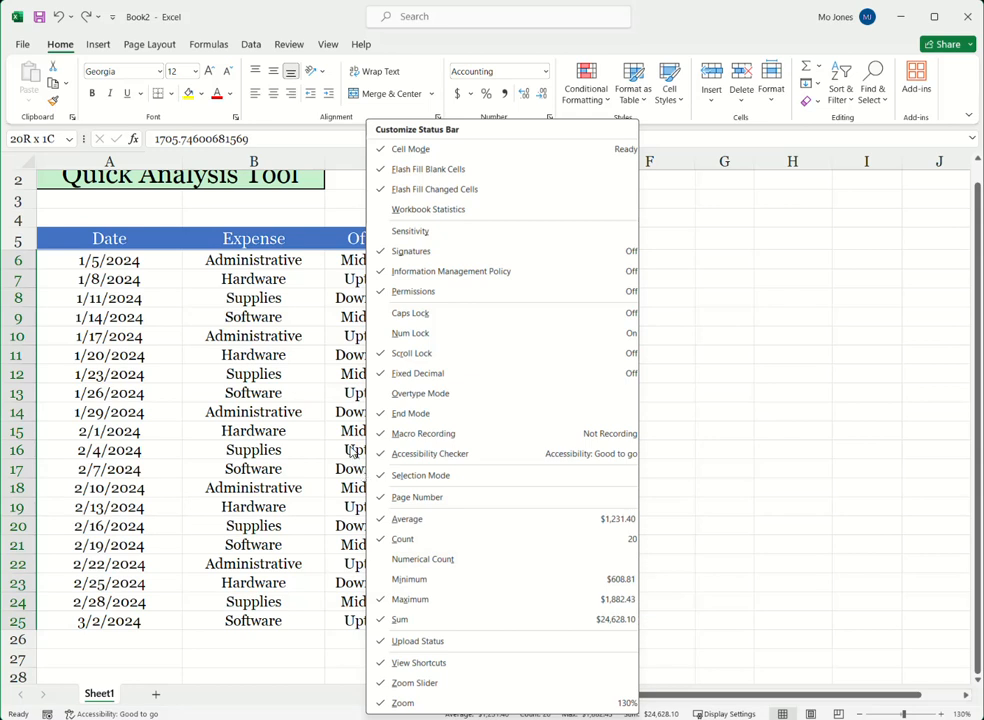
{"action": "key", "text": "Escape"}
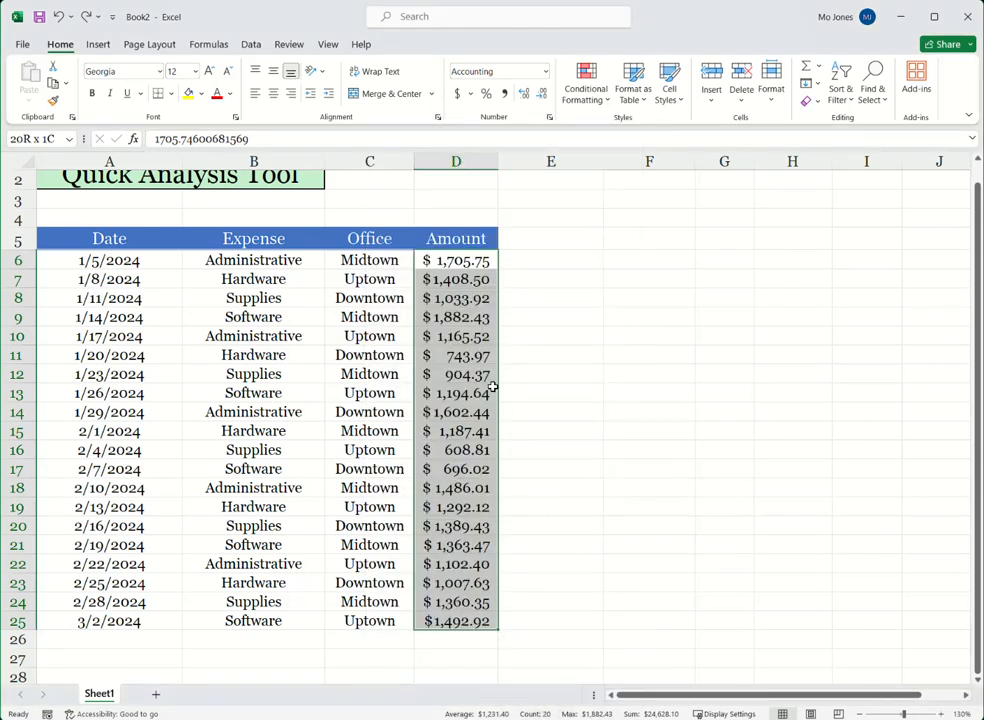
Step: Use Quick Analysis on the whole expense table to insert the Clustered Column PivotChart "Sum of Amount by Expense"
{"action": "scroll", "coordinate": [420, 392], "scroll_direction": "up", "scroll_amount": 1}
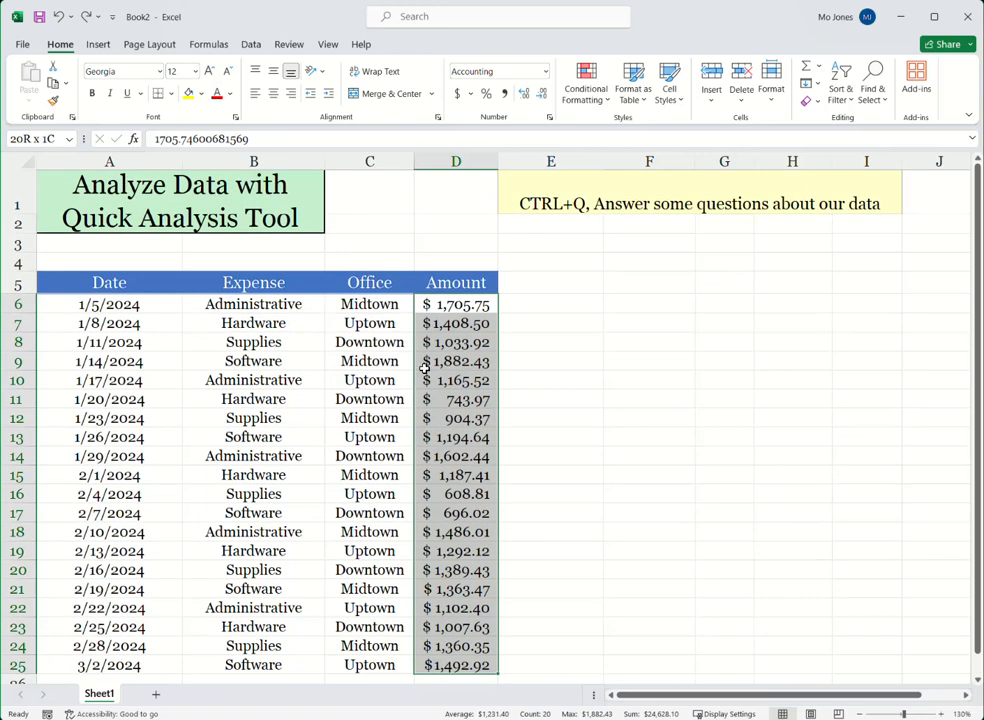
{"action": "left_click", "coordinate": [450, 342]}
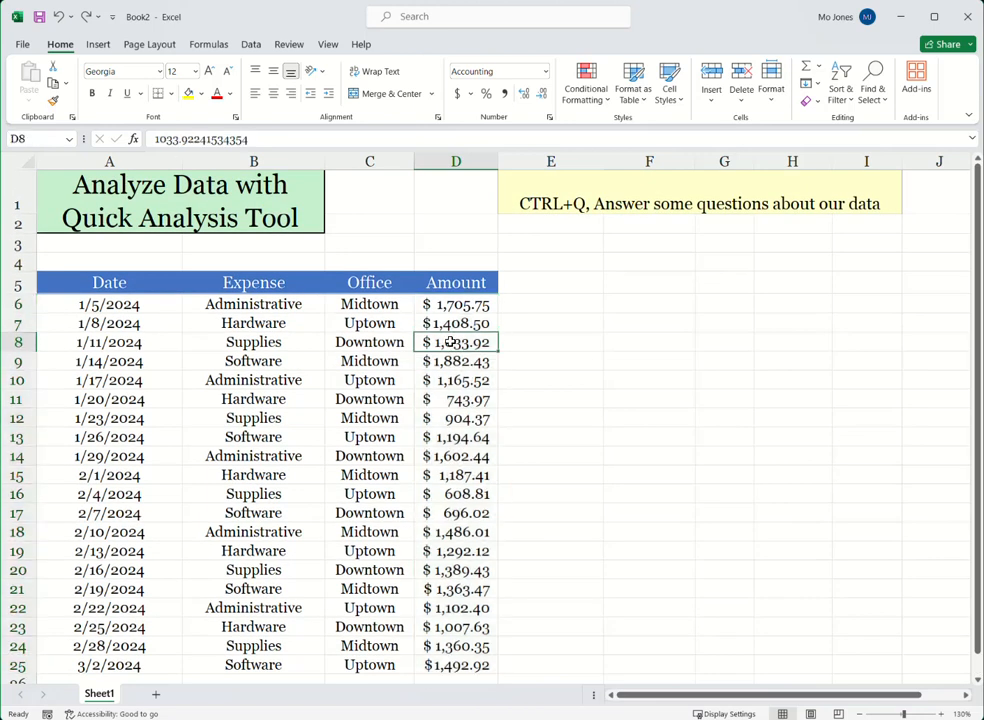
{"action": "left_click", "coordinate": [348, 341]}
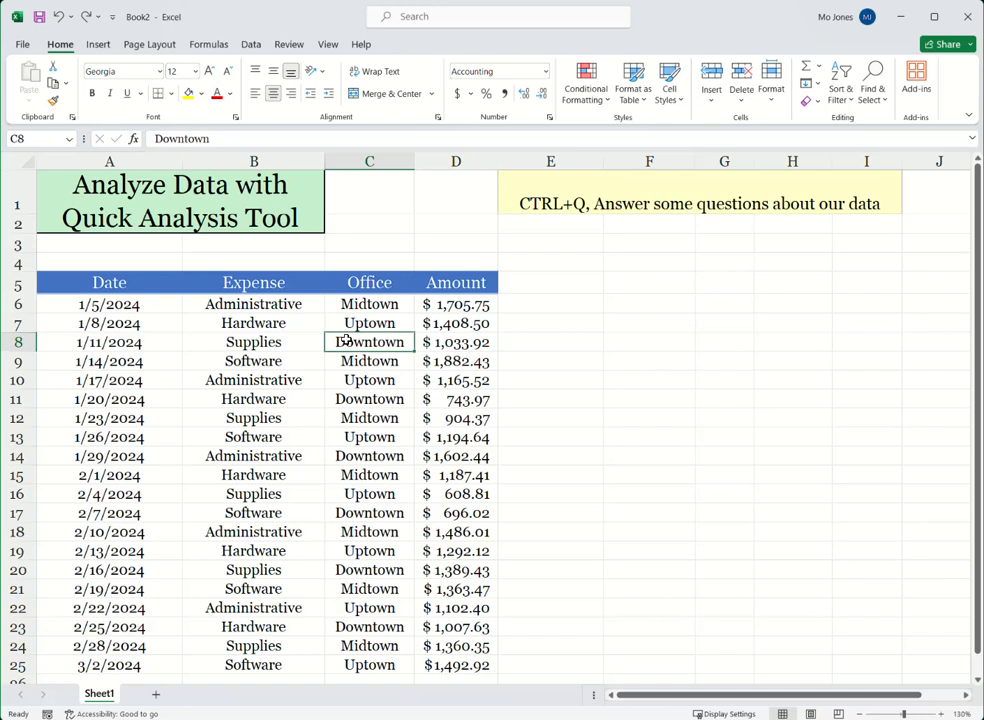
{"action": "key", "text": "ctrl+q"}
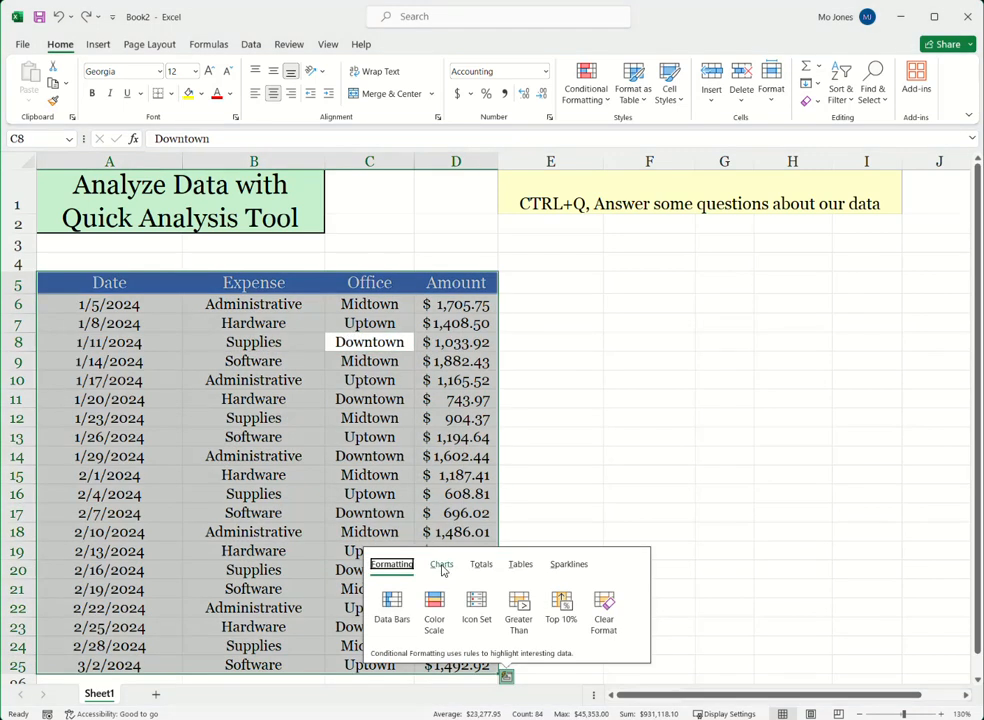
{"action": "left_click", "coordinate": [443, 566]}
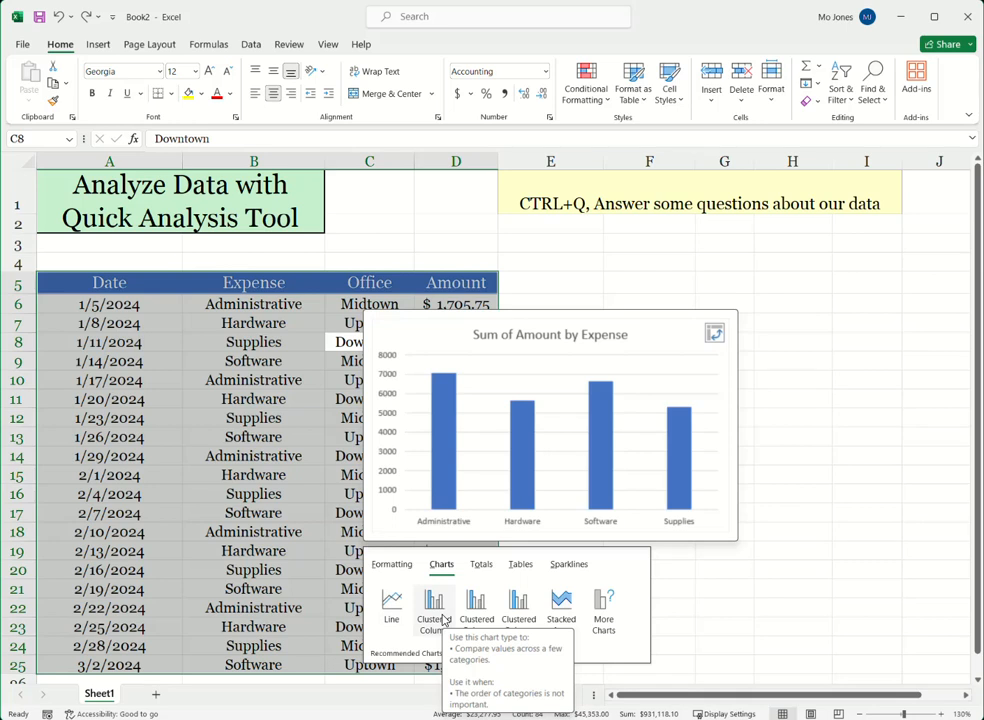
{"action": "left_click", "coordinate": [444, 618]}
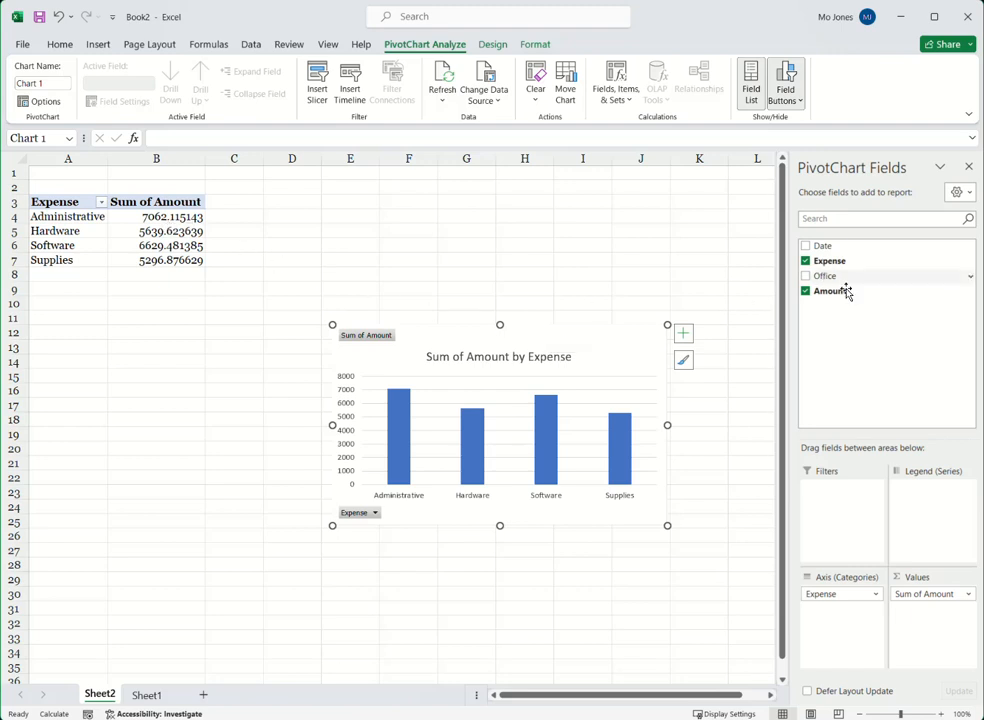
Step: Enlarge the Sum of Amount by Expense chart to span about columns B to K, and move it up to start near row 3
{"action": "left_click_drag", "start_coordinate": [332, 527], "coordinate": [116, 635]}
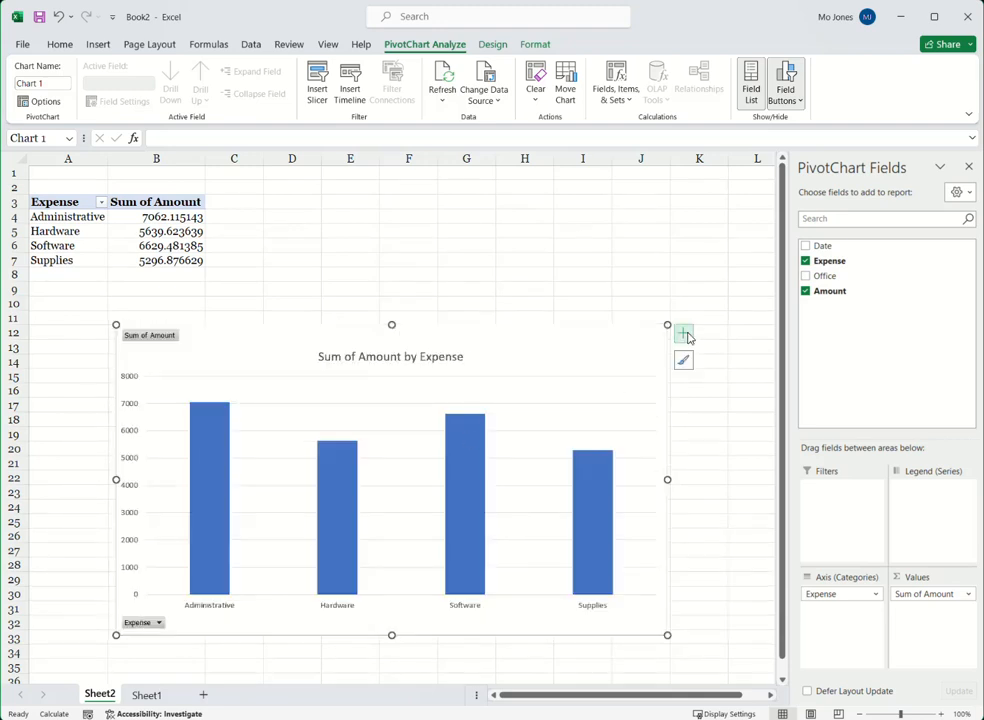
{"action": "left_click_drag", "start_coordinate": [668, 325], "coordinate": [738, 260]}
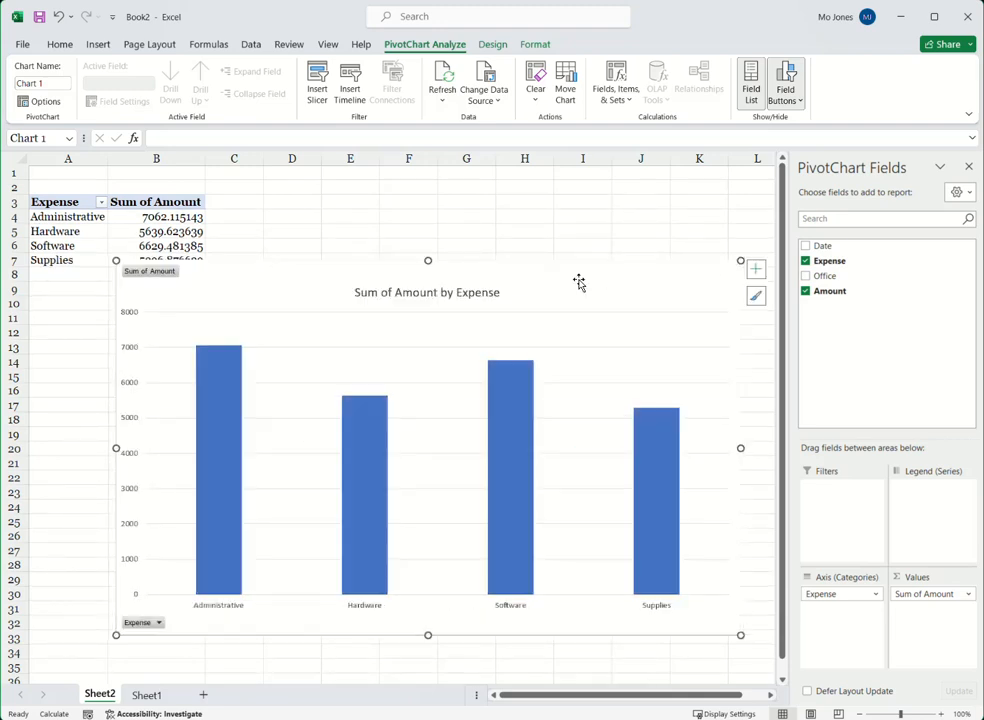
{"action": "left_click_drag", "start_coordinate": [569, 259], "coordinate": [567, 203]}
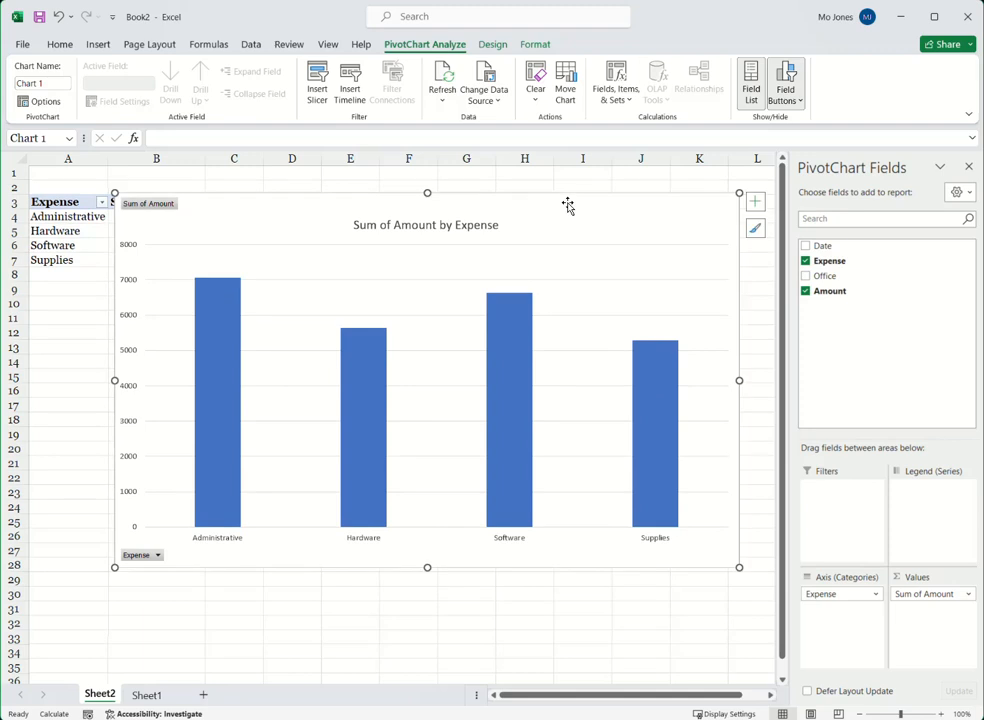